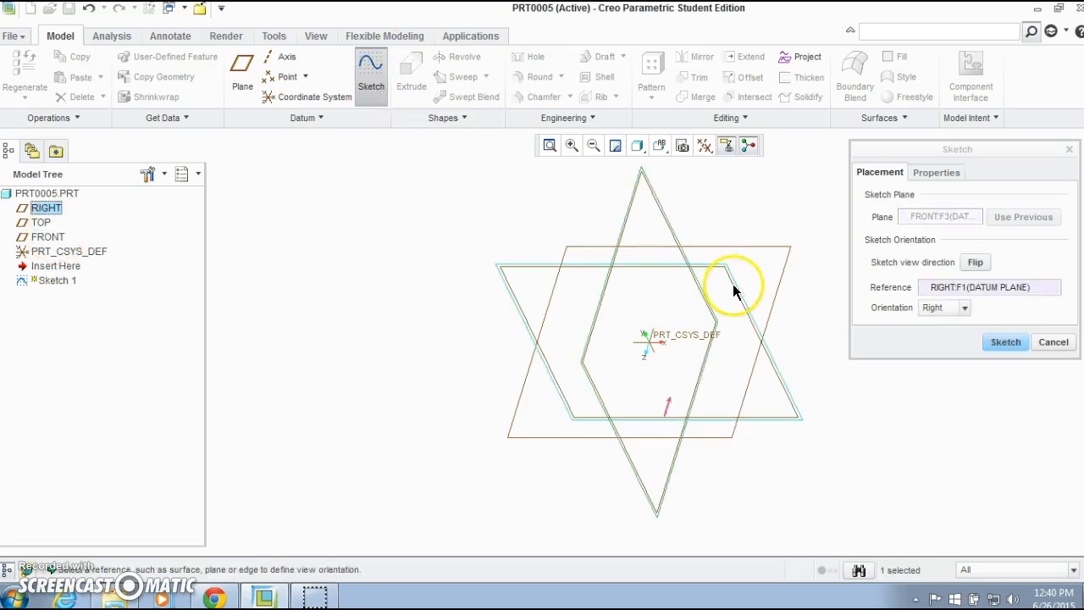
# Sketch a six-point, M-shaped spline about 331 wide on the FRONT plane, oriented to RIGHT, with both ends on the horizontal reference.
pyautogui.click(1008, 342)
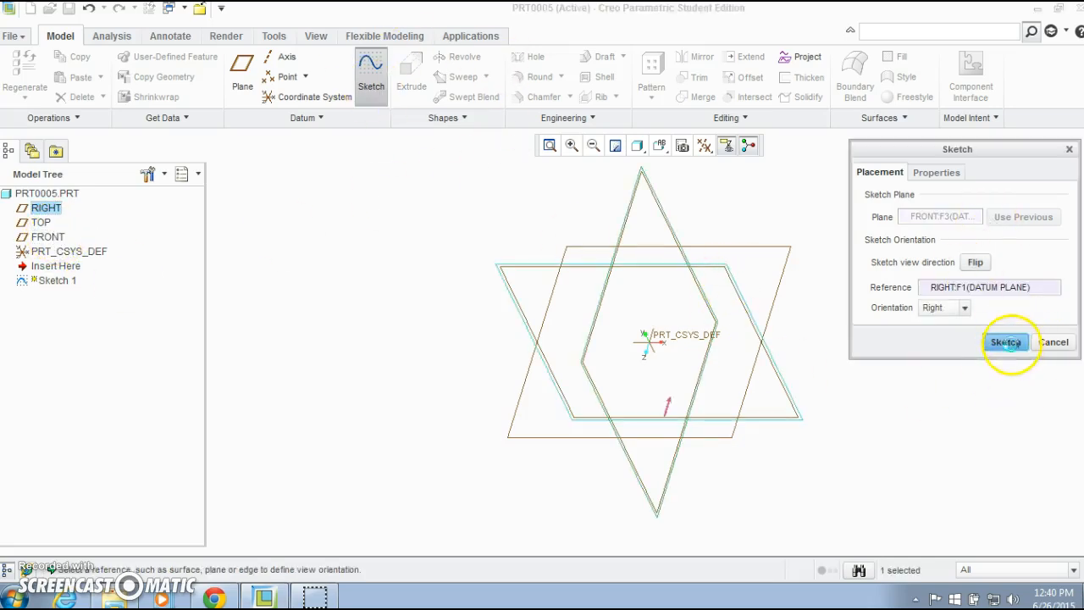
pyautogui.click(727, 148)
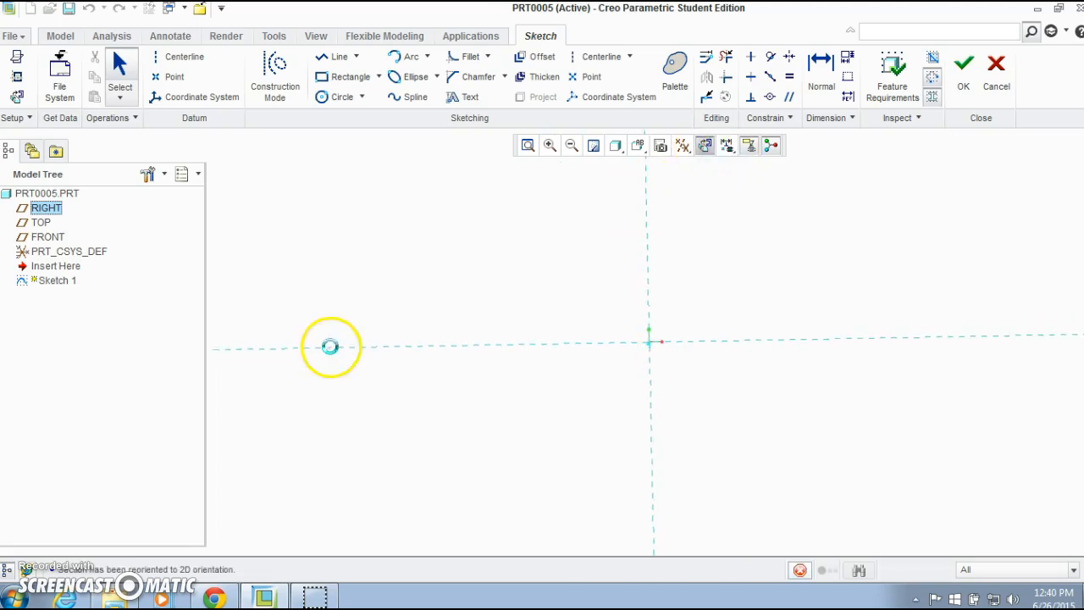
pyautogui.click(421, 99)
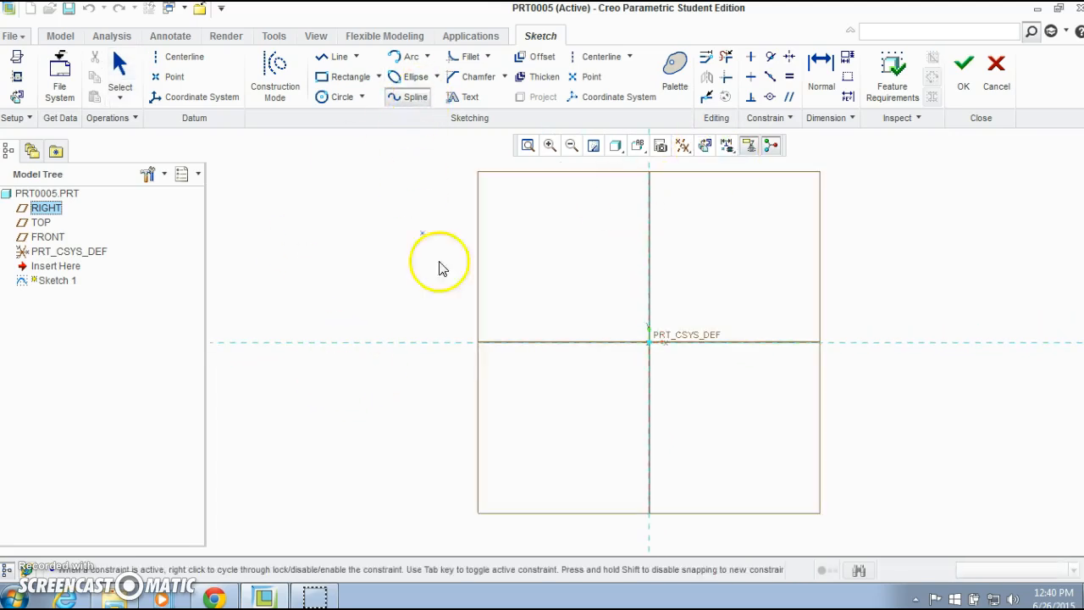
pyautogui.click(551, 342)
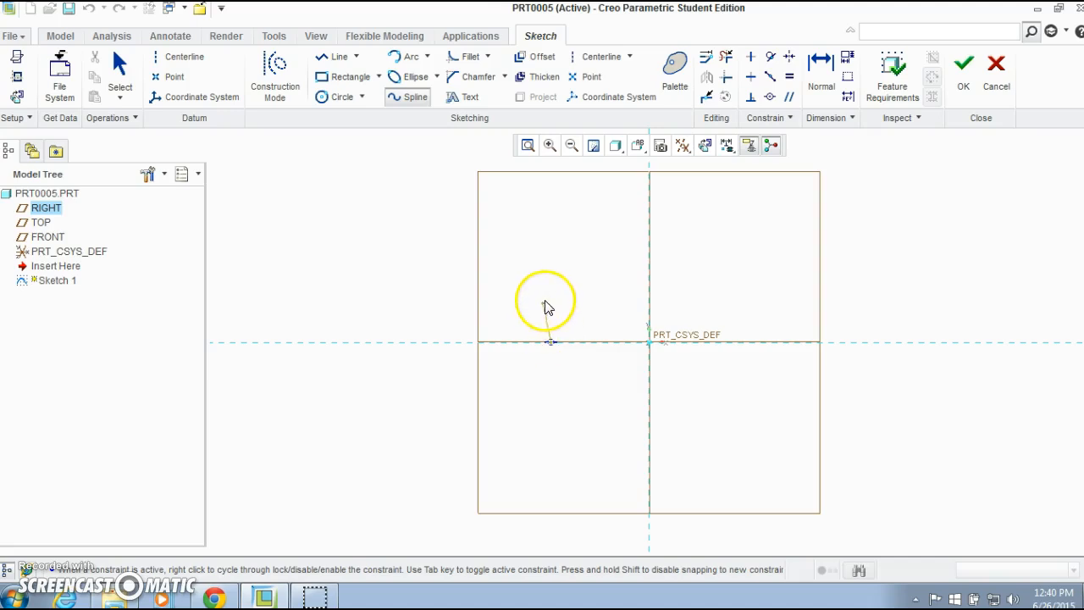
pyautogui.click(632, 304)
pyautogui.click(690, 304)
pyautogui.click(741, 284)
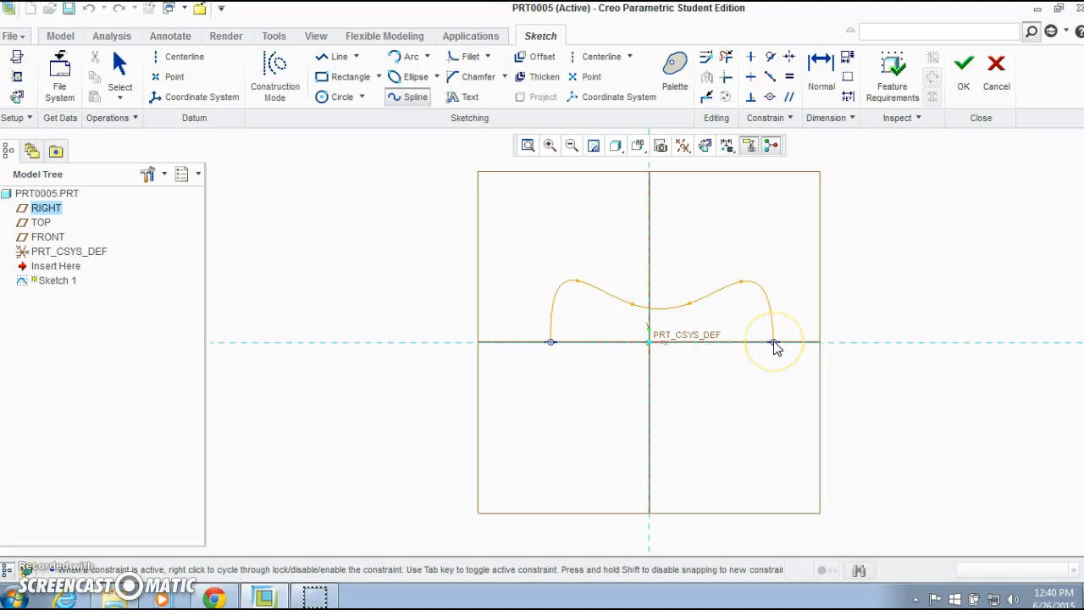
pyautogui.click(772, 342)
pyautogui.middleClick(774, 344)
pyautogui.middleClick(774, 344)
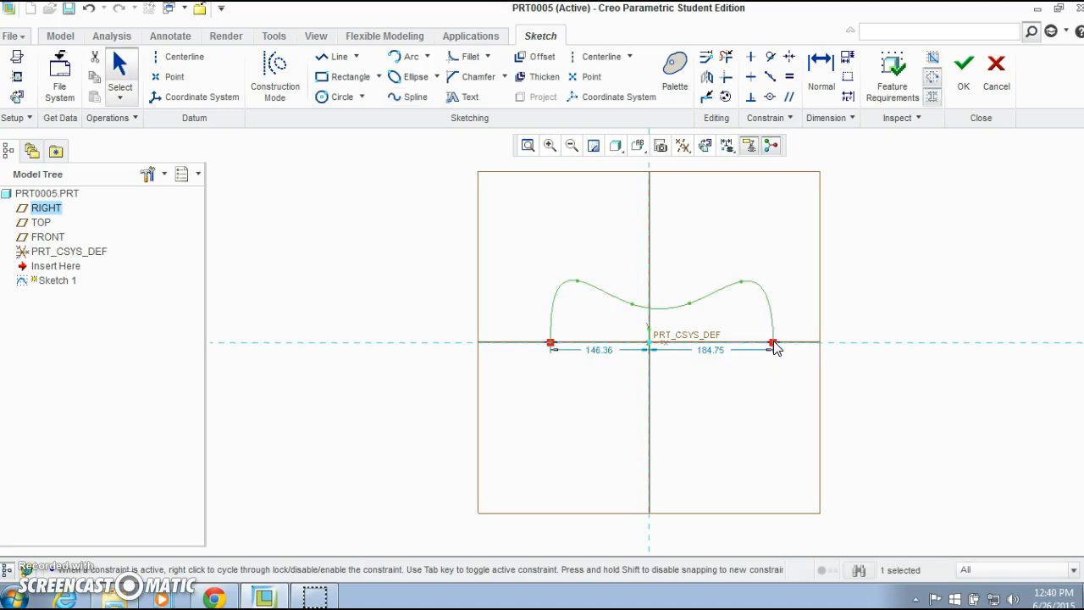
# Set both spline endpoints to 25 from the vertical reference and finish the sketch.
pyautogui.doubleClick(596, 350)
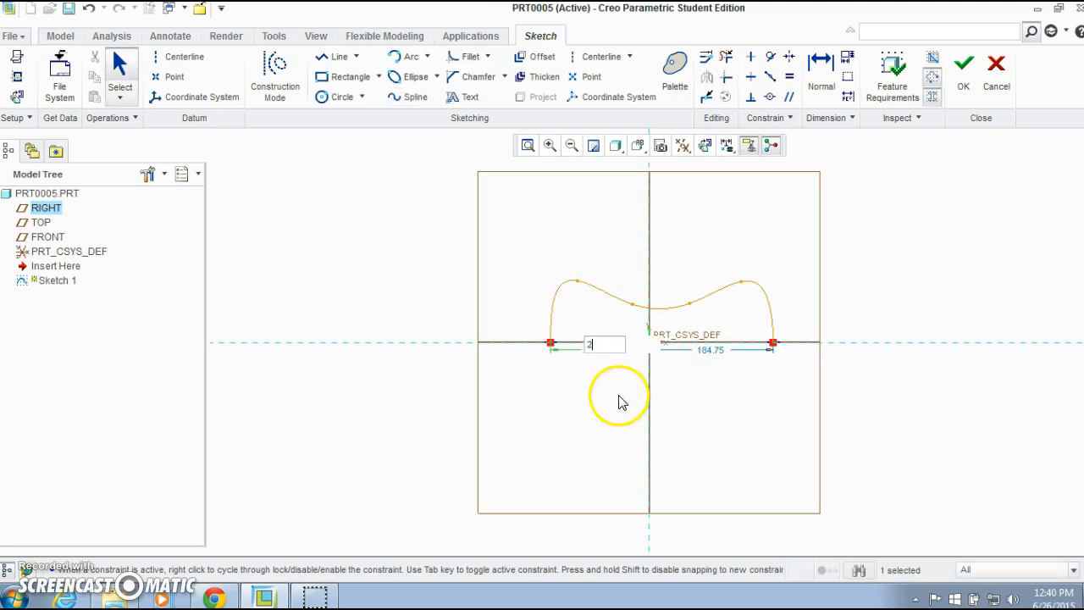
pyautogui.write('25')
pyautogui.press('Return')
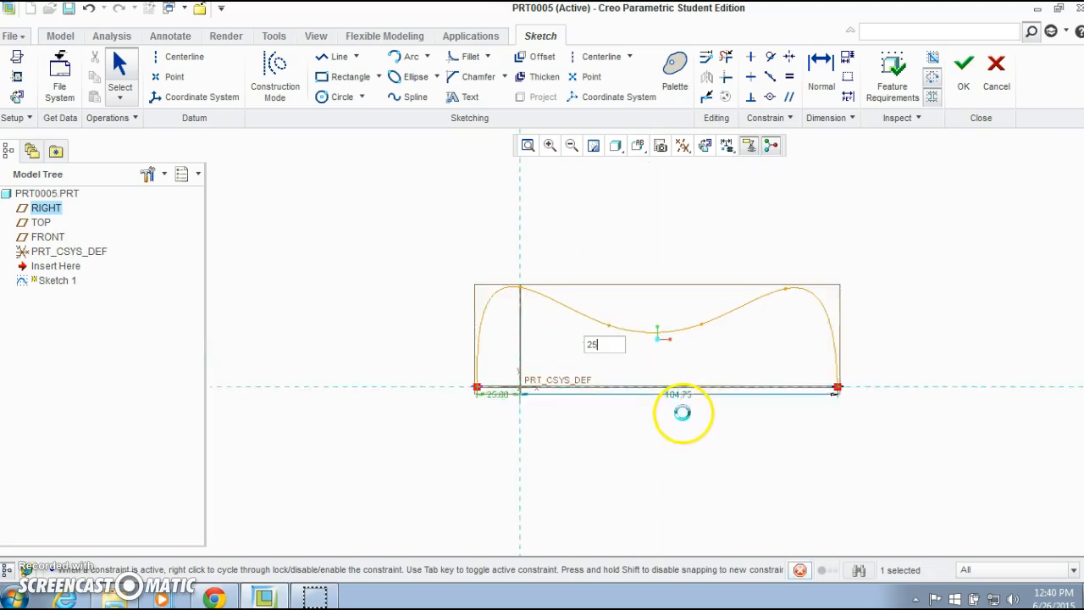
pyautogui.doubleClick(671, 405)
pyautogui.write('2')
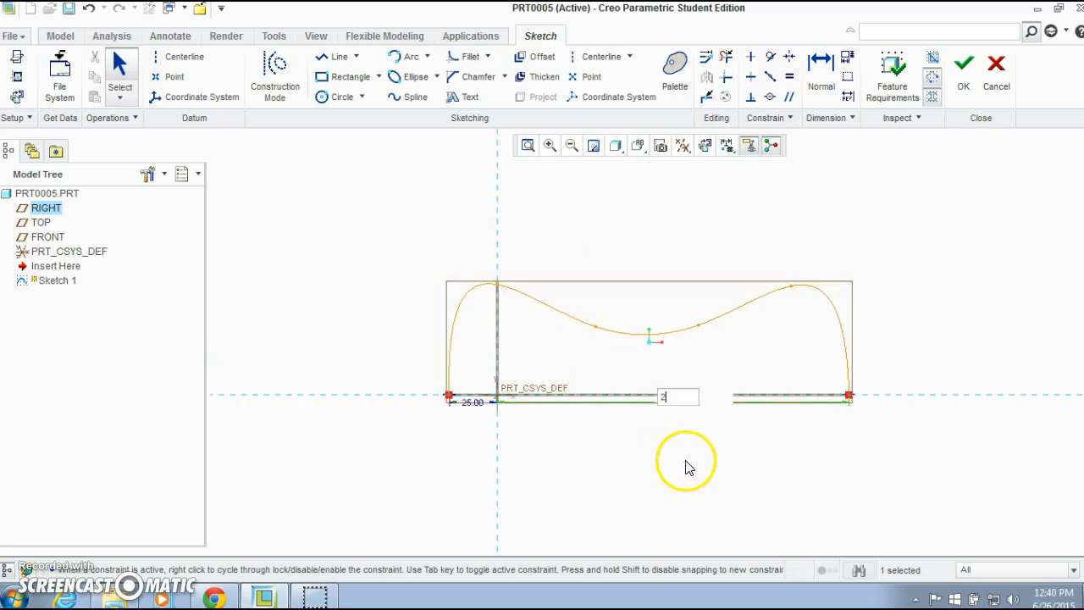
pyautogui.write('5')
pyautogui.press('Return')
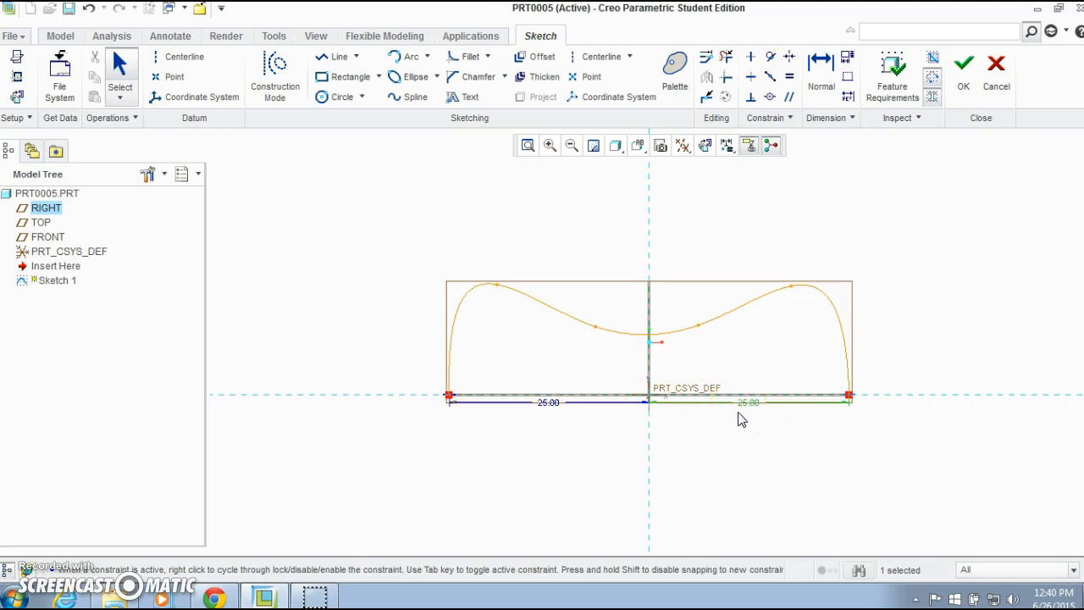
pyautogui.click(963, 64)
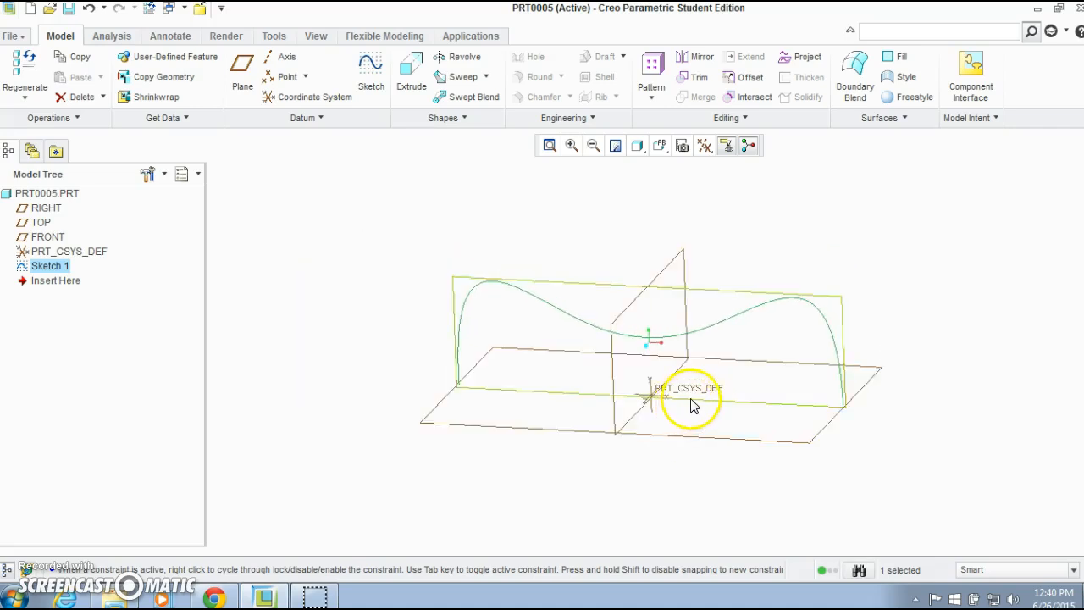
# Create a datum plane offset 30 from the FRONT plane.
pyautogui.click(612, 327)
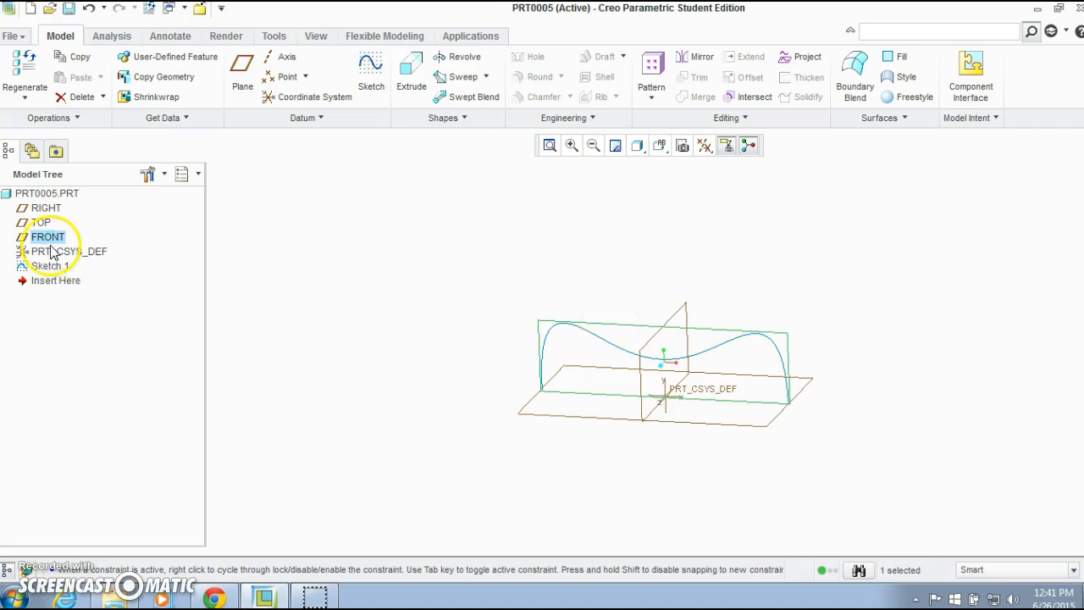
pyautogui.click(241, 72)
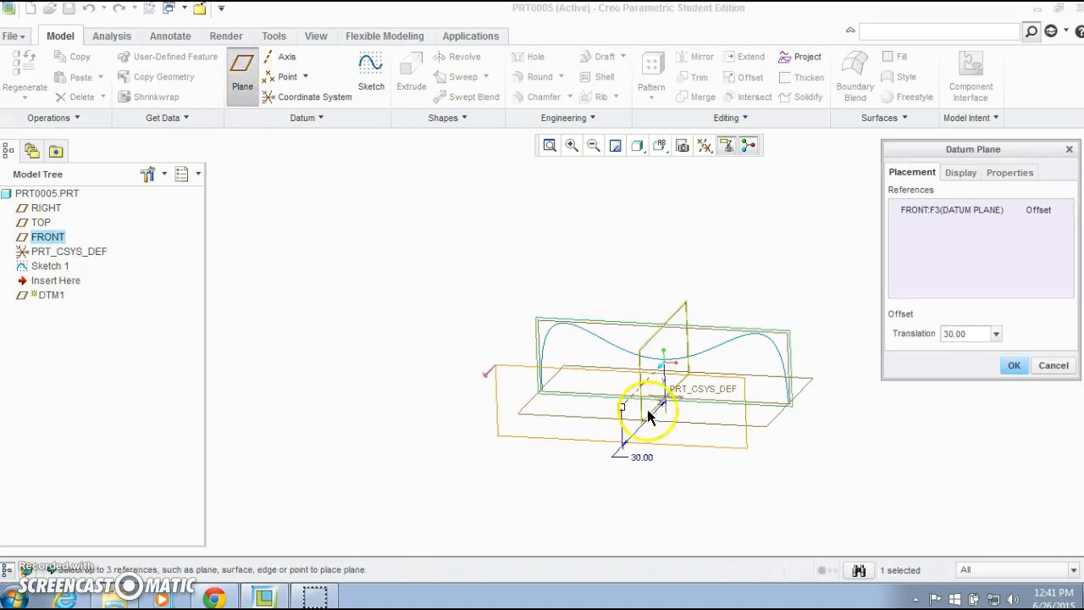
pyautogui.moveTo(707, 436); pyautogui.dragTo(652, 444, button='middle')
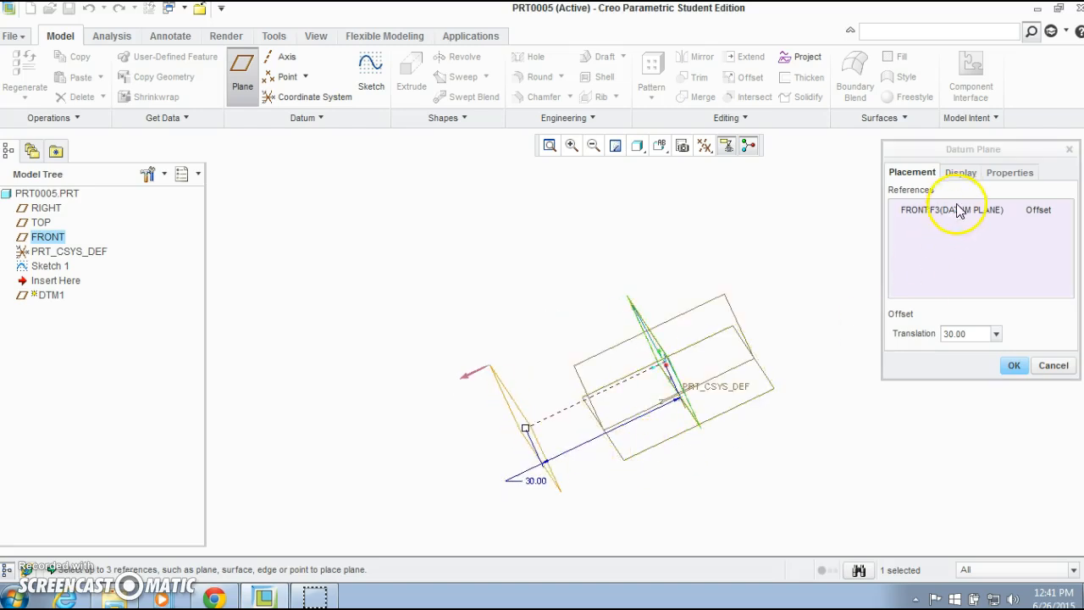
pyautogui.click(1016, 366)
# Create a datum plane offset 15 from DTM1 towards the FRONT plane, midway between the two.
pyautogui.moveTo(686, 479)
pyautogui.mouseDown(button='middle')
pyautogui.moveTo(710, 457)
pyautogui.moveTo(695, 460)
pyautogui.moveTo(694, 474)
pyautogui.mouseUp(button='middle')
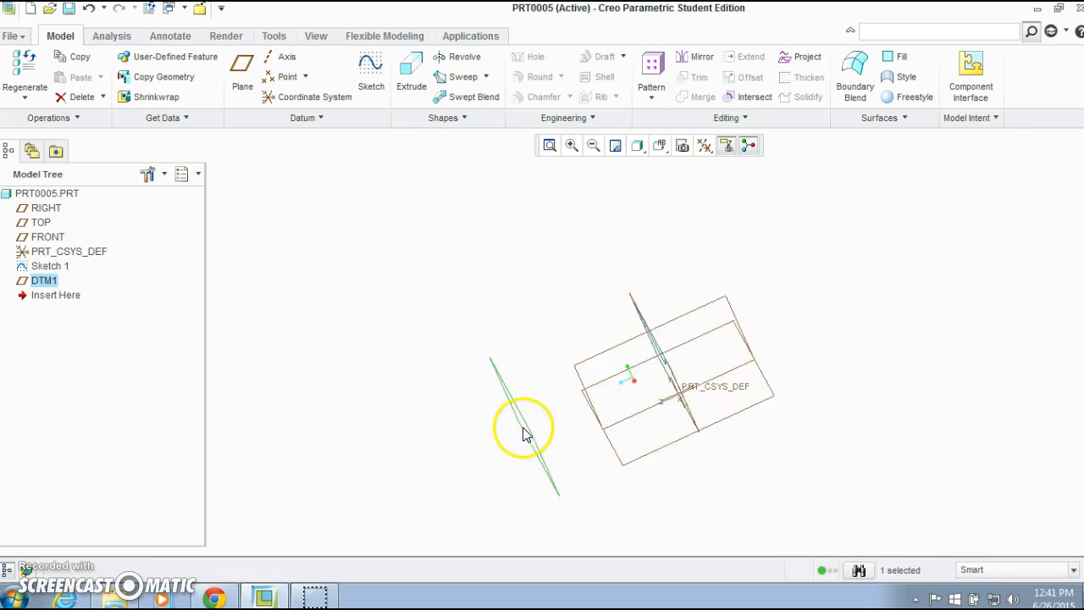
pyautogui.moveTo(629, 455); pyautogui.dragTo(612, 404, button='middle')
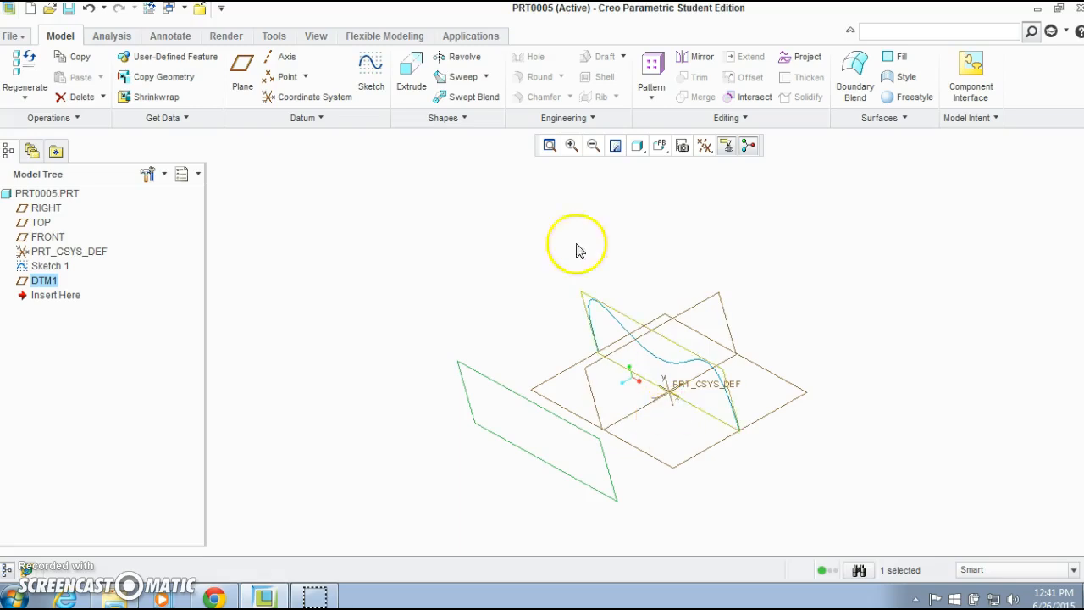
pyautogui.click(244, 72)
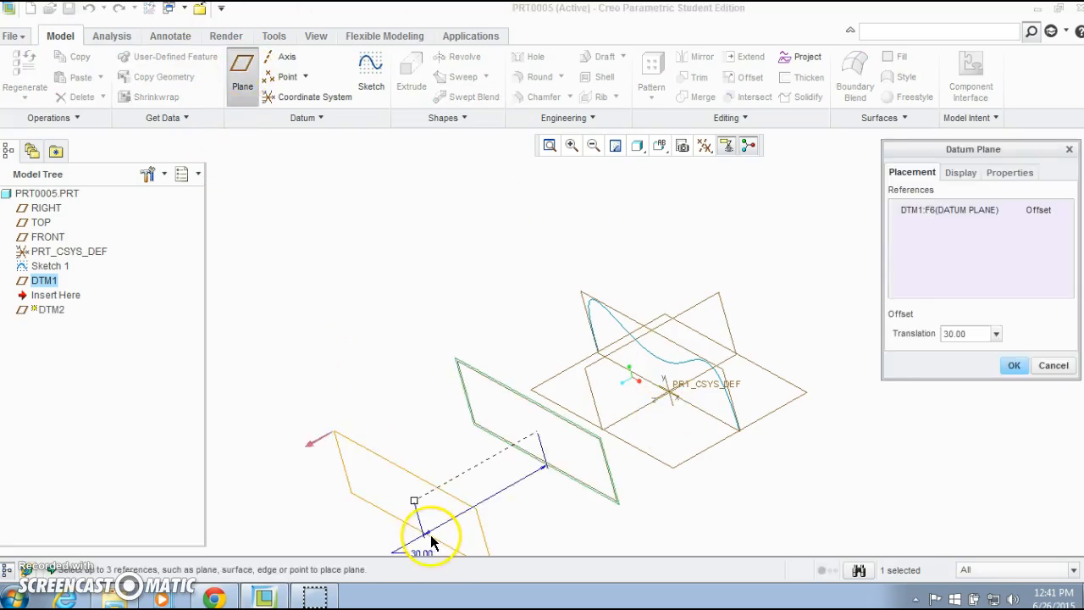
pyautogui.moveTo(415, 503); pyautogui.dragTo(621, 417)
pyautogui.doubleClick(681, 404)
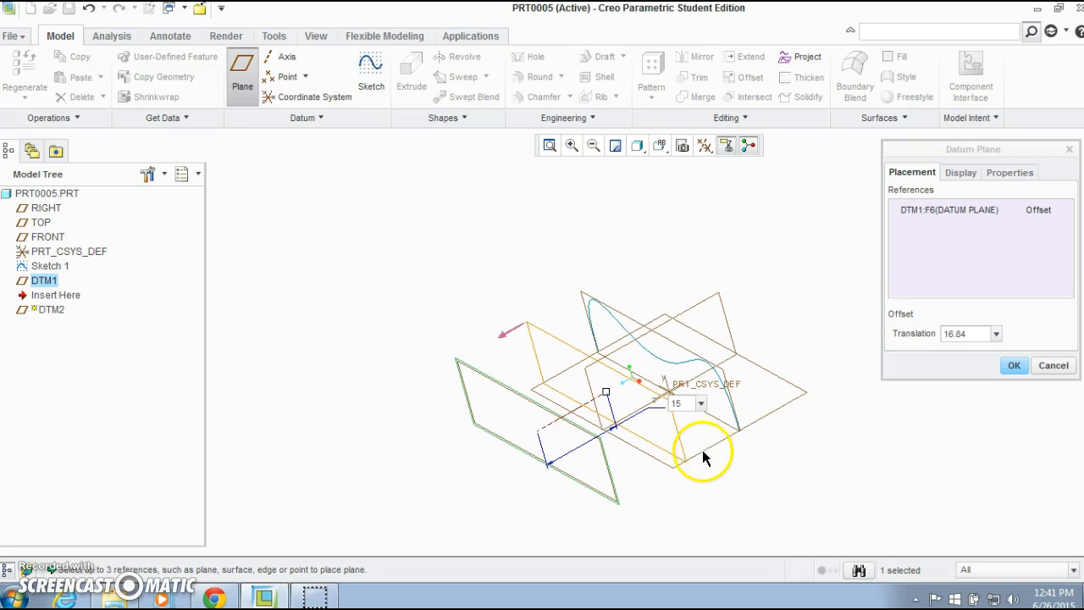
pyautogui.write('15')
pyautogui.press('Return')
pyautogui.click(1016, 365)
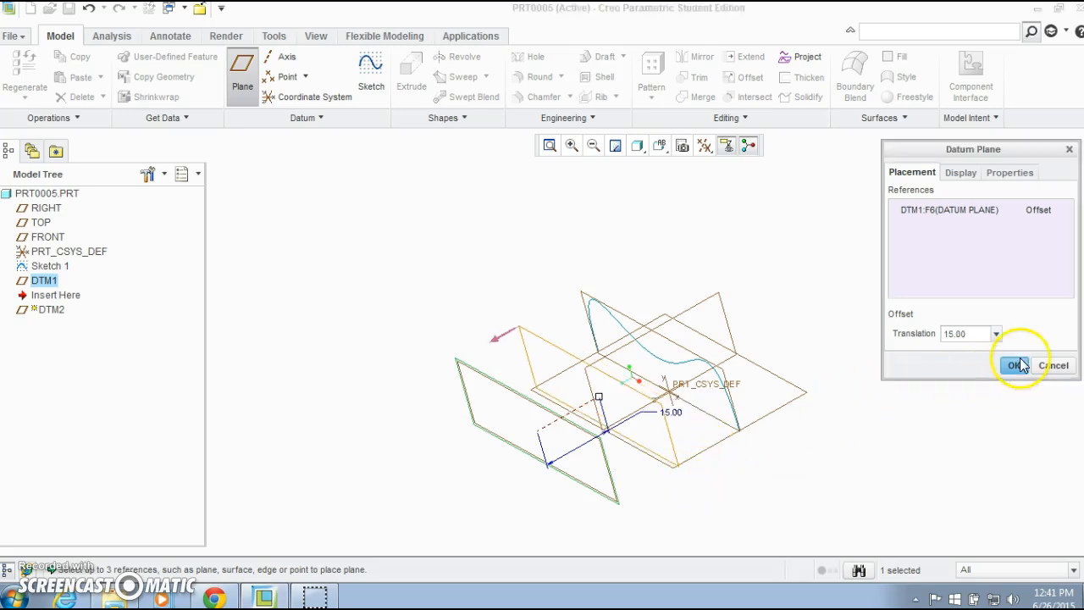
# Mirror the spline sketch about the middle datum plane DTM2.
pyautogui.click(616, 328)
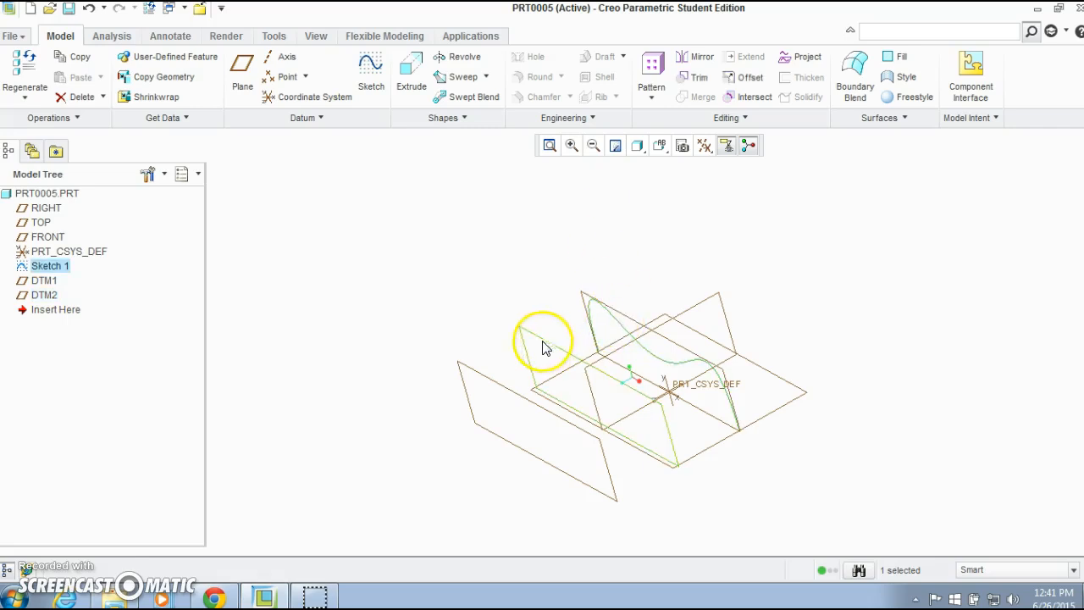
pyautogui.click(703, 57)
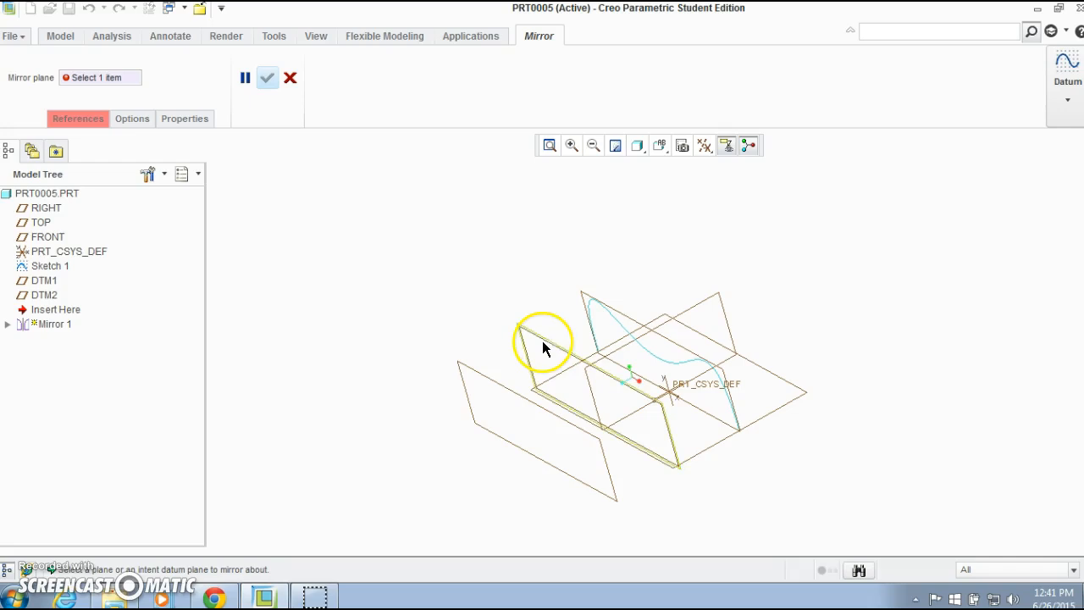
pyautogui.click(542, 340)
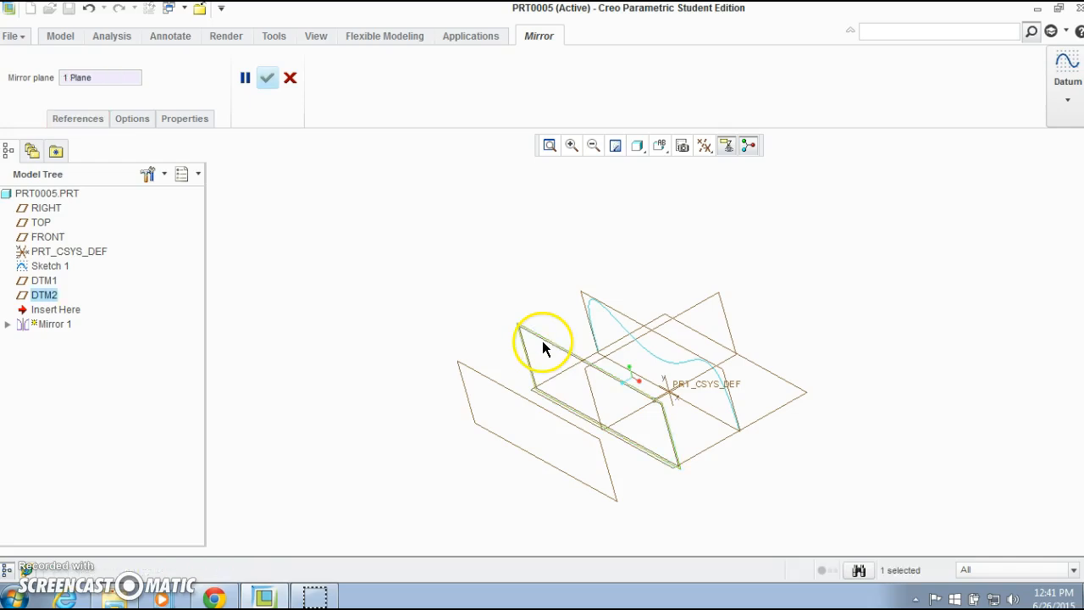
pyautogui.click(267, 78)
# Create a datum plane offset 25 from the RIGHT plane, through one pair of spline ends.
pyautogui.moveTo(605, 459)
pyautogui.mouseDown(button='middle')
pyautogui.moveTo(660, 440)
pyautogui.moveTo(655, 415)
pyautogui.moveTo(641, 452)
pyautogui.moveTo(649, 438)
pyautogui.moveTo(657, 460)
pyautogui.moveTo(653, 448)
pyautogui.moveTo(702, 457)
pyautogui.moveTo(685, 462)
pyautogui.mouseUp(button='middle')
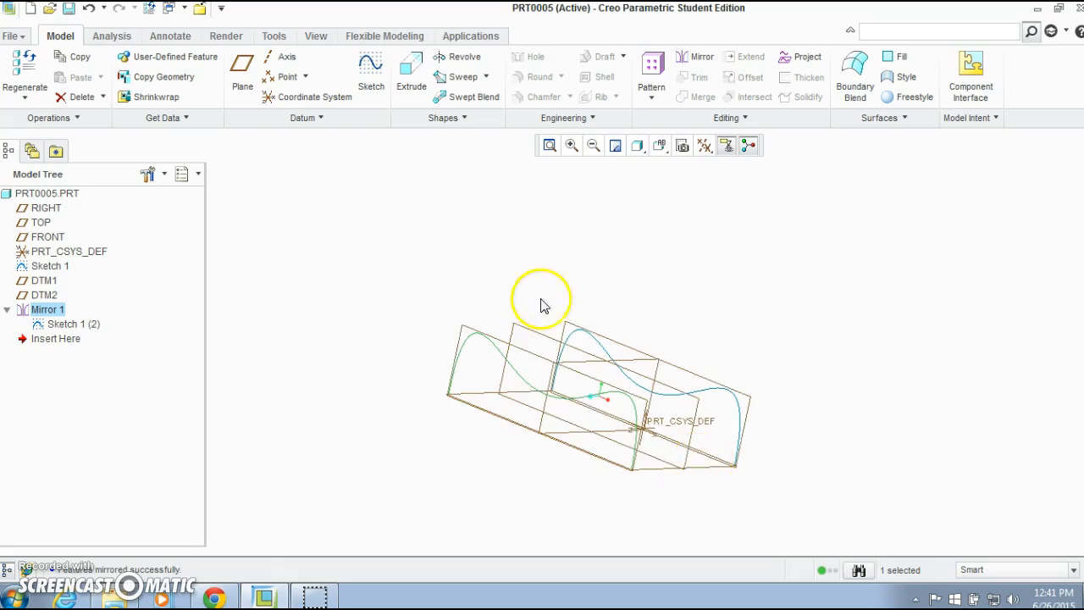
pyautogui.moveTo(651, 497); pyautogui.dragTo(701, 466, button='middle')
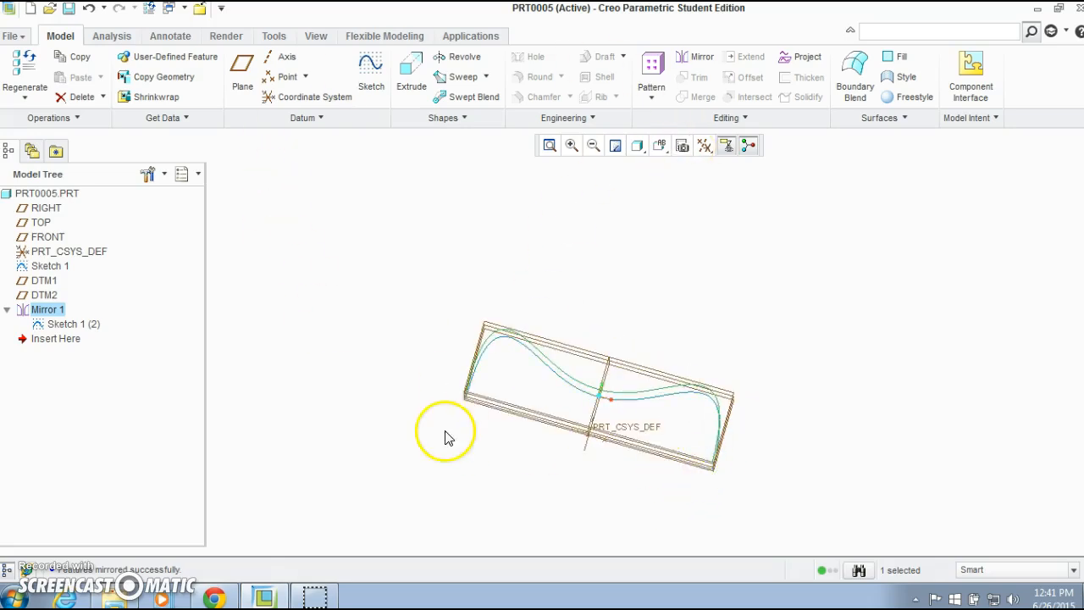
pyautogui.moveTo(595, 438); pyautogui.dragTo(622, 351, button='middle')
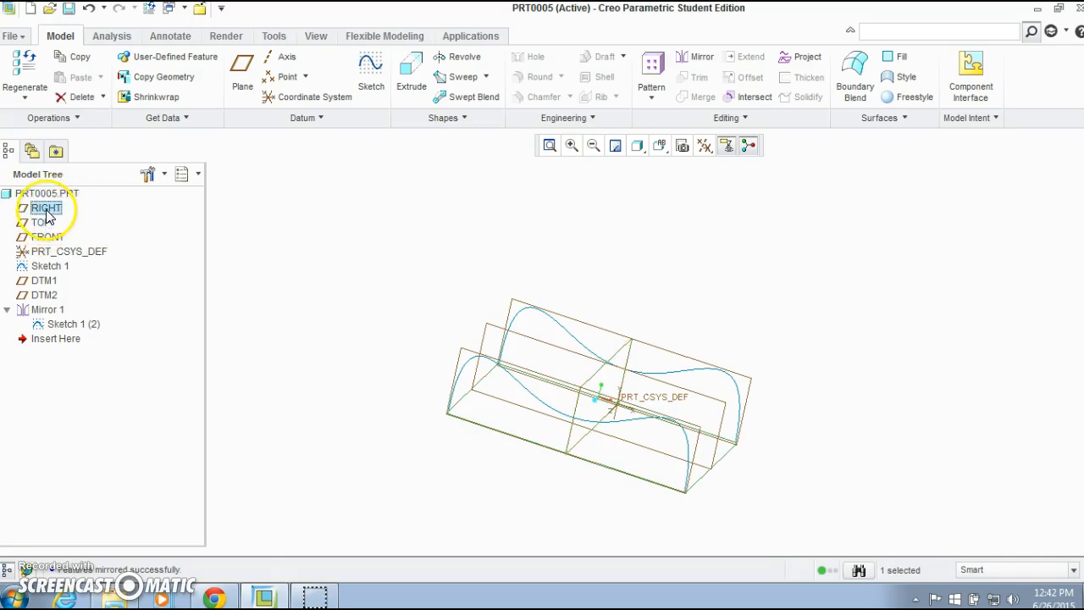
pyautogui.click(242, 75)
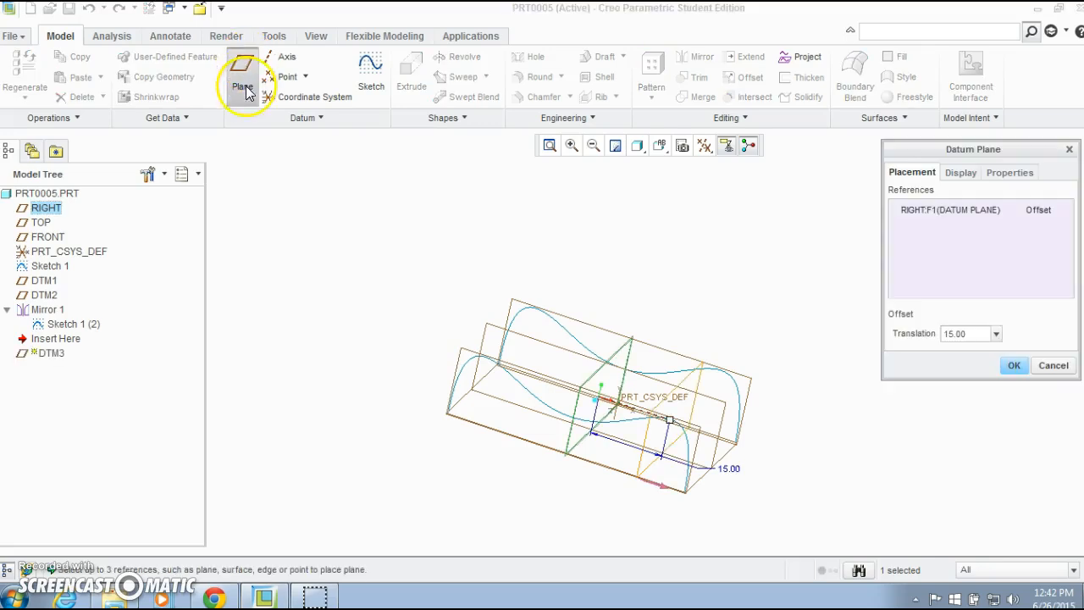
pyautogui.moveTo(668, 429); pyautogui.dragTo(702, 436)
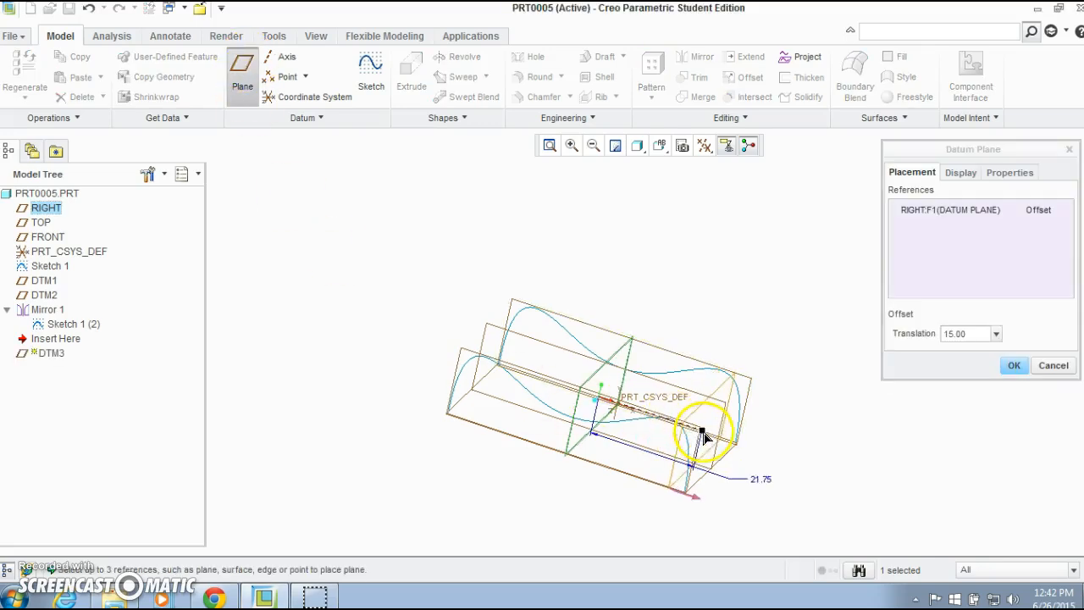
pyautogui.doubleClick(762, 480)
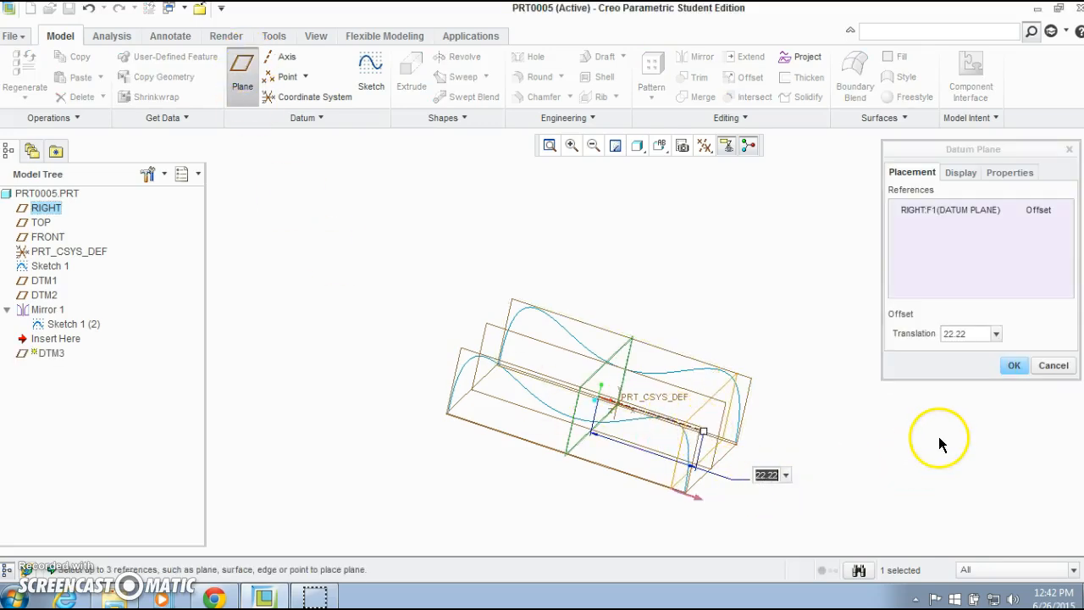
pyautogui.write('25')
pyautogui.press('Return')
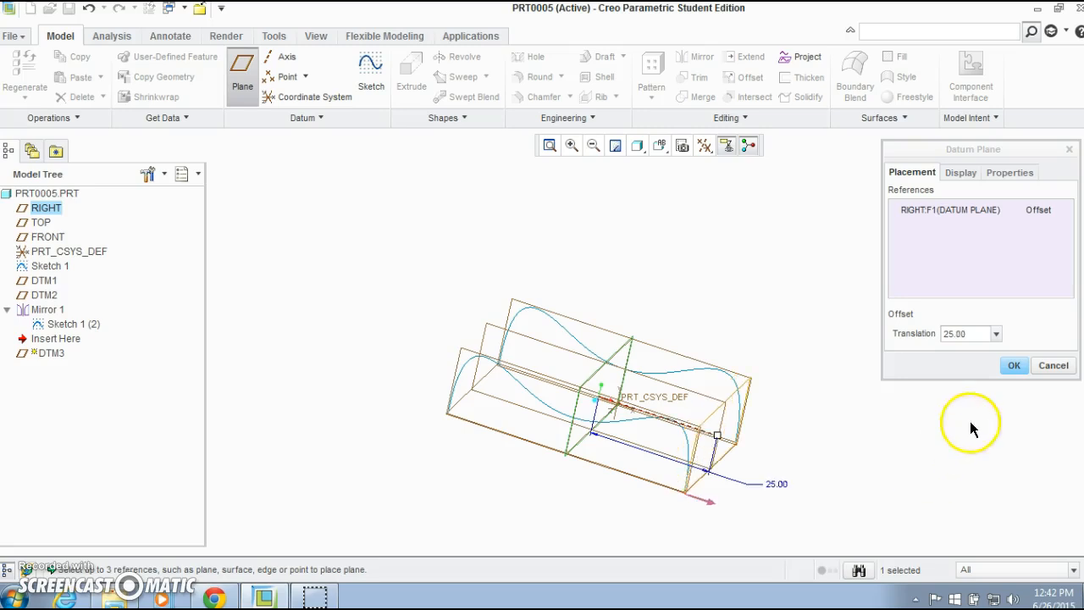
pyautogui.click(1015, 365)
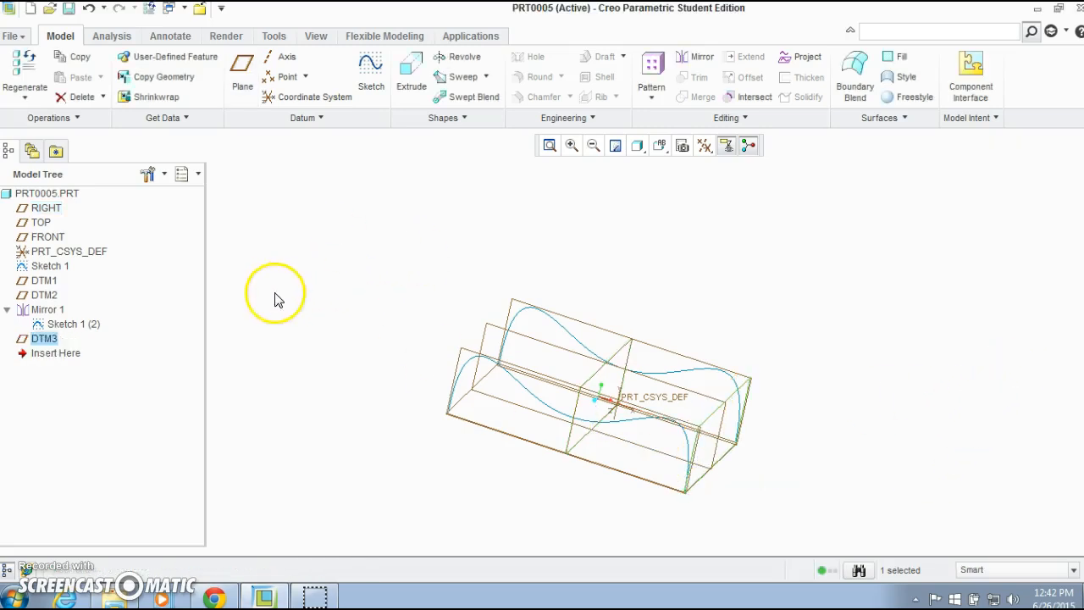
# Create a datum plane offset 25 from the RIGHT plane on the side opposite DTM3, through the other pair of spline ends.
pyautogui.click(50, 209)
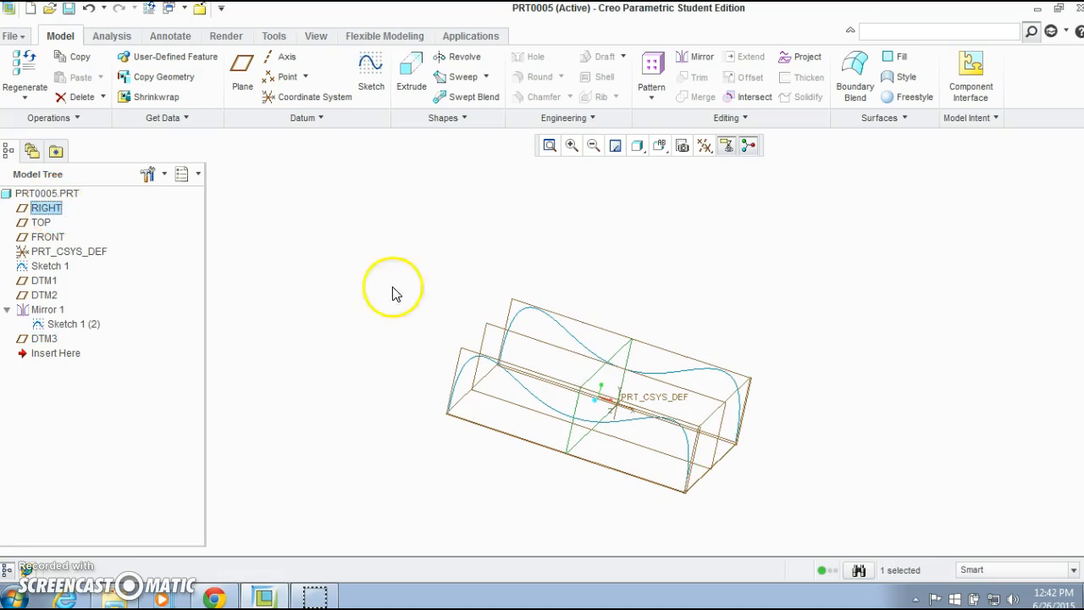
pyautogui.click(593, 381)
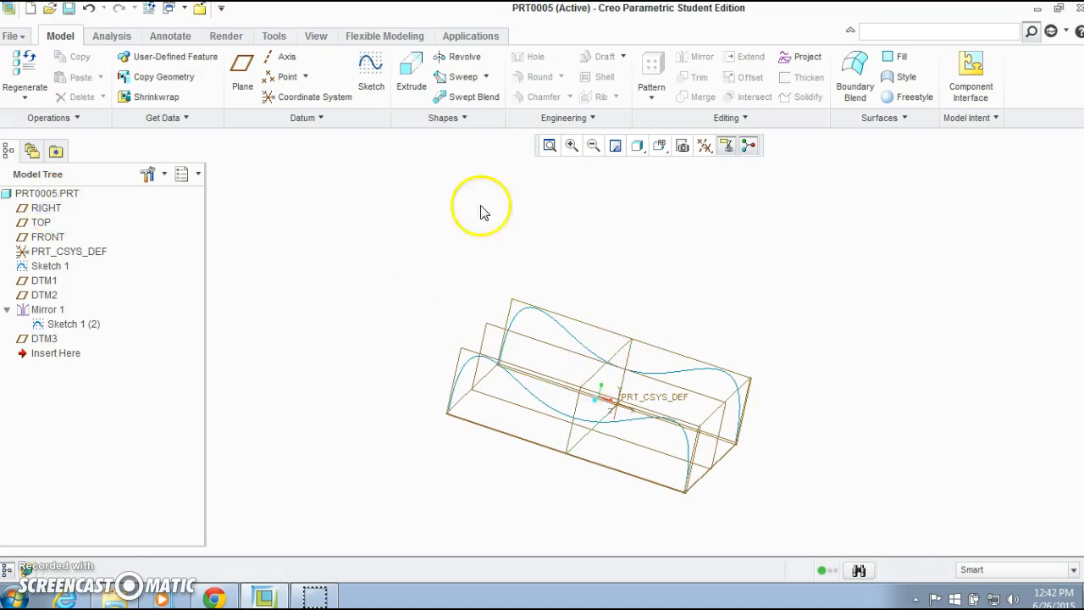
pyautogui.click(242, 77)
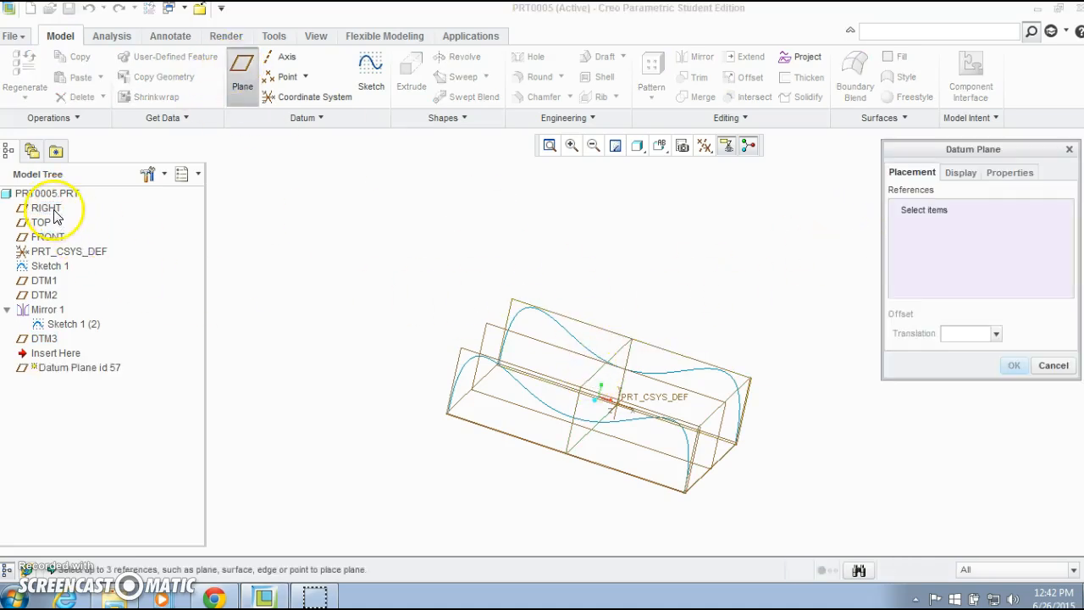
pyautogui.click(590, 375)
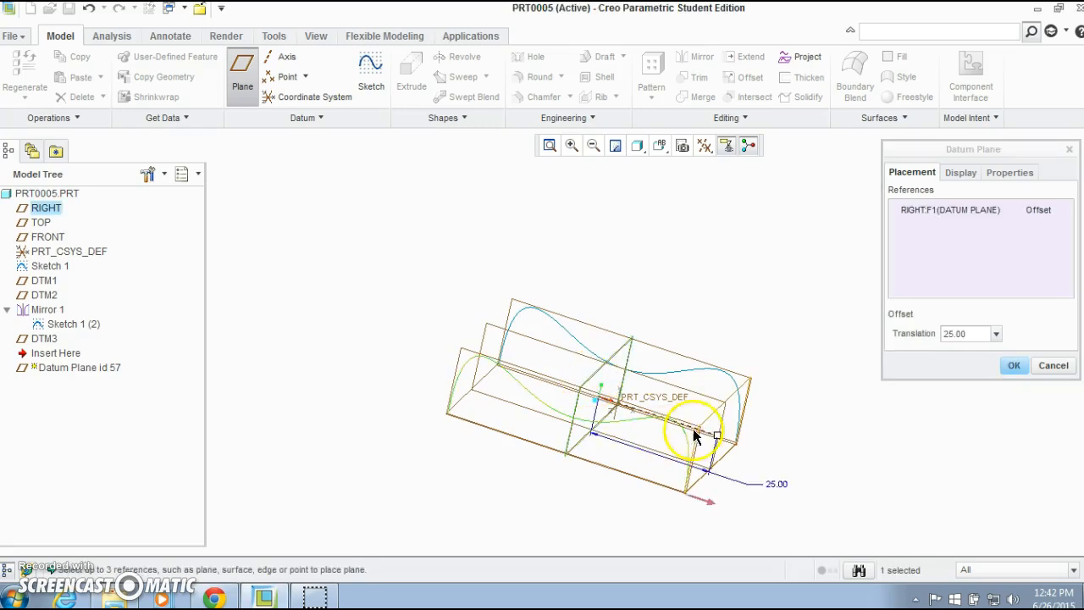
pyautogui.moveTo(714, 435); pyautogui.dragTo(456, 366)
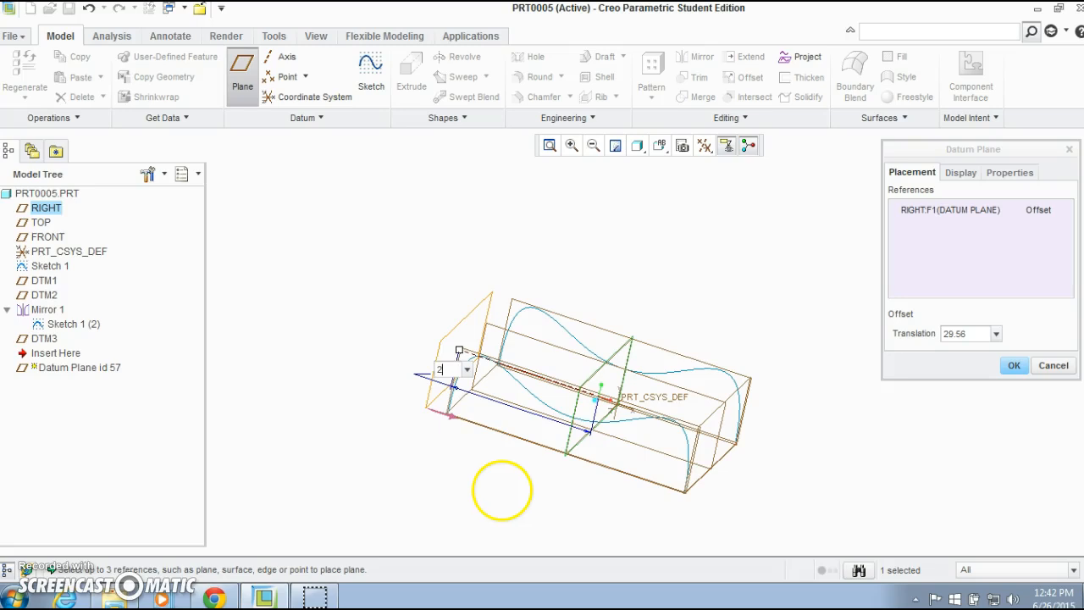
pyautogui.press('Return')
pyautogui.click(1004, 373)
pyautogui.moveTo(735, 468); pyautogui.dragTo(585, 478, button='middle')
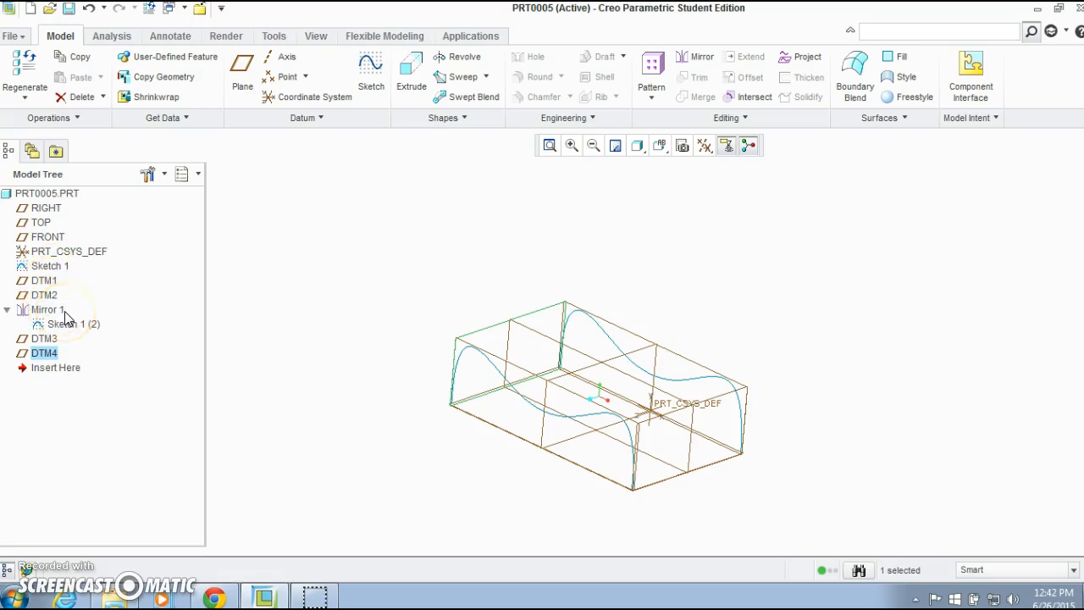
# Sketch a five-point wavy spline on plane DTM4, running between the ends of the two existing curves.
pyautogui.moveTo(341, 280); pyautogui.dragTo(315, 252, button='middle')
pyautogui.hotkey('ctrl', 'd')
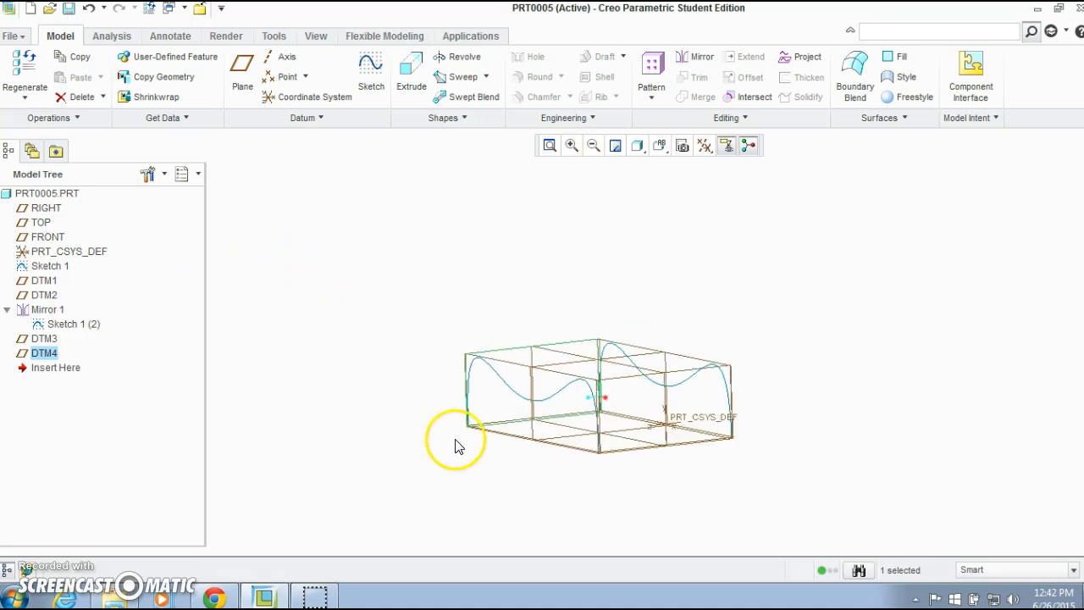
pyautogui.moveTo(471, 463); pyautogui.dragTo(446, 455, button='middle')
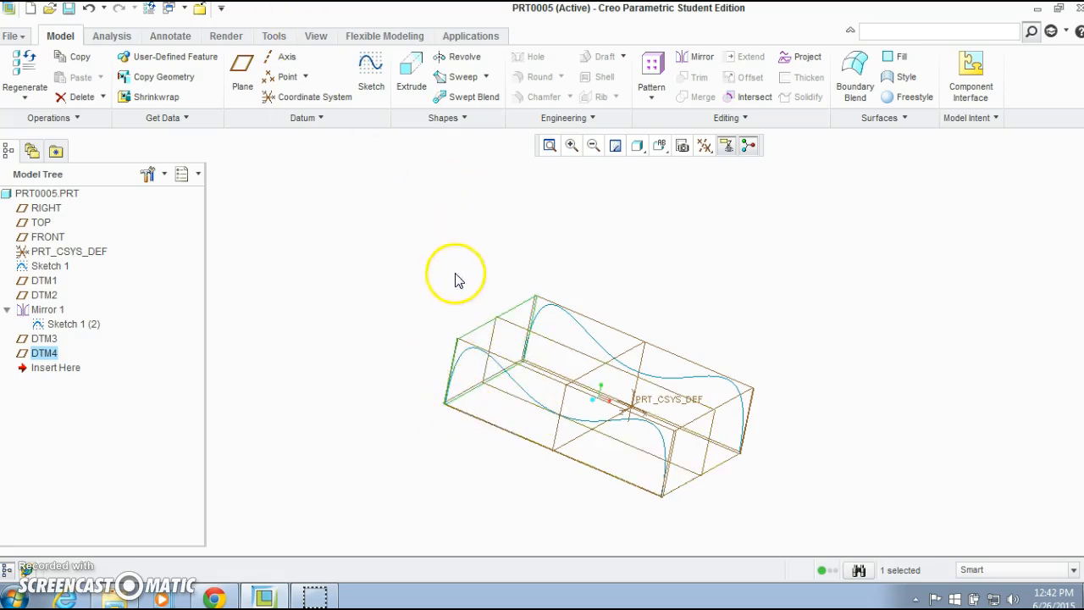
pyautogui.click(370, 73)
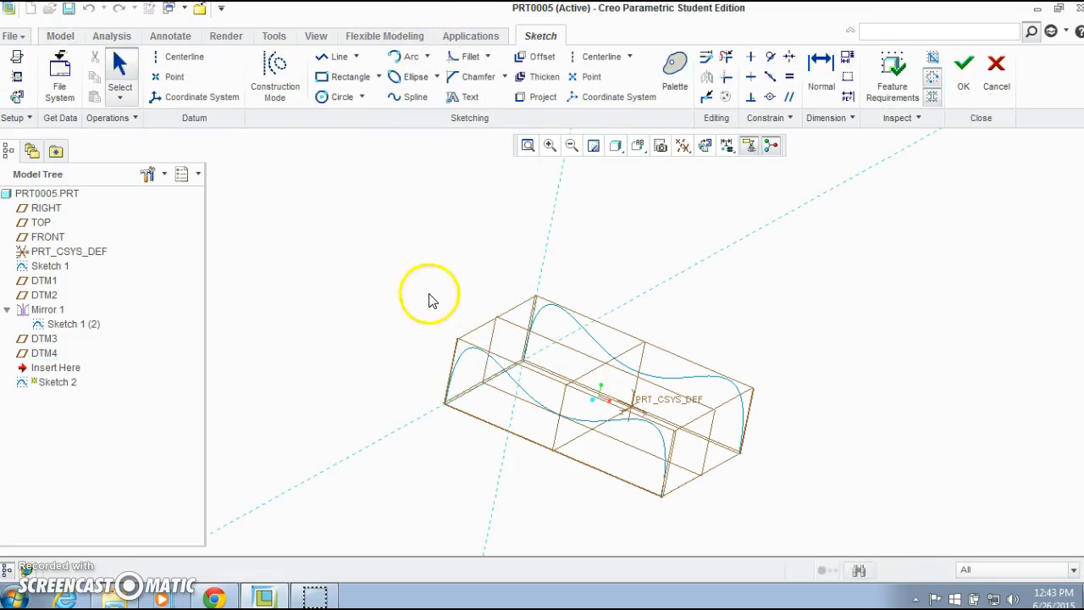
pyautogui.click(704, 146)
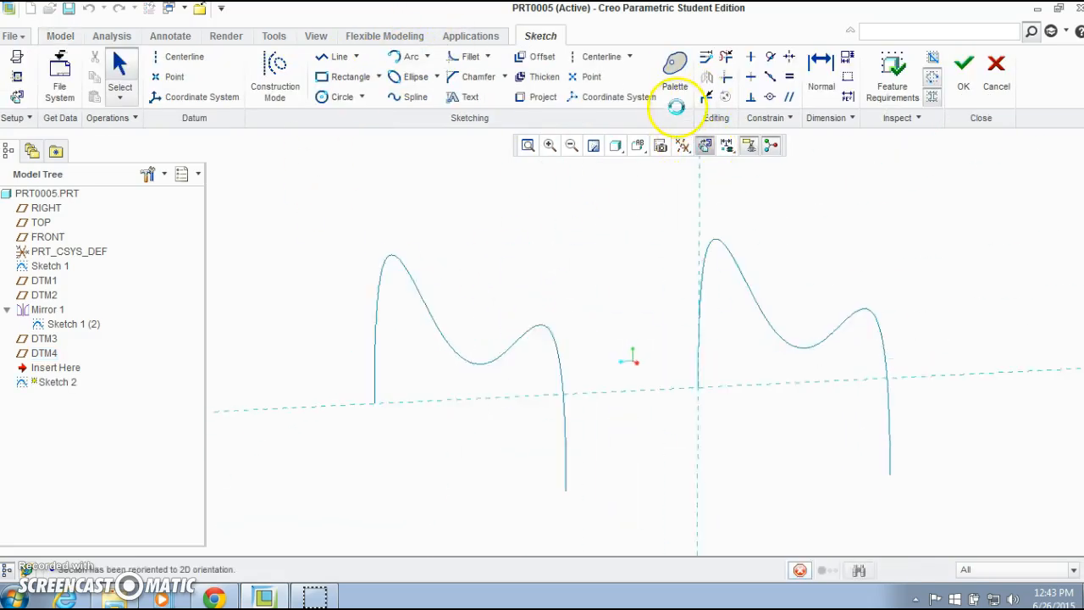
pyautogui.click(412, 97)
pyautogui.click(451, 434)
pyautogui.click(556, 369)
pyautogui.click(648, 393)
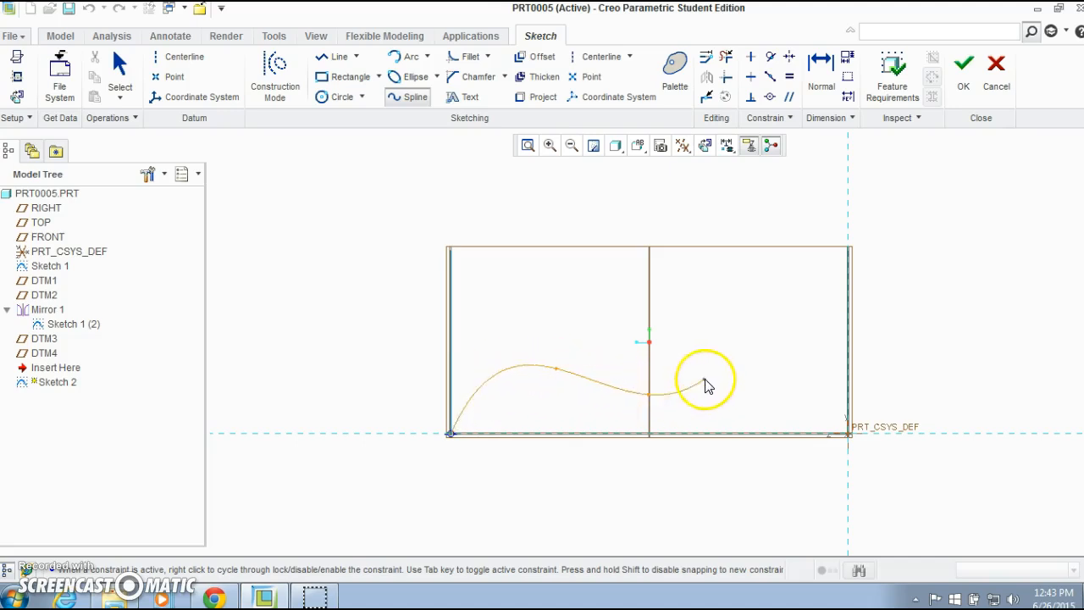
pyautogui.click(763, 371)
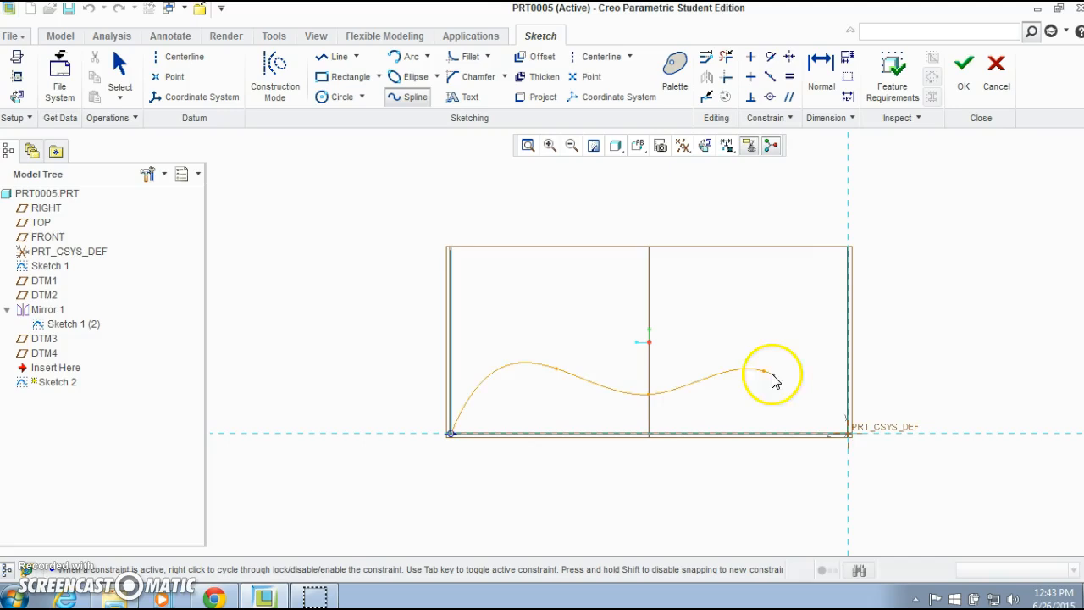
pyautogui.click(849, 434)
pyautogui.middleClick(850, 436)
# Examine closely whether the new spline's end points meet the ends of the two existing curves.
pyautogui.moveTo(721, 436)
pyautogui.mouseDown(button='middle')
pyautogui.moveTo(707, 463)
pyautogui.moveTo(714, 451)
pyautogui.moveTo(638, 426)
pyautogui.mouseUp(button='middle')
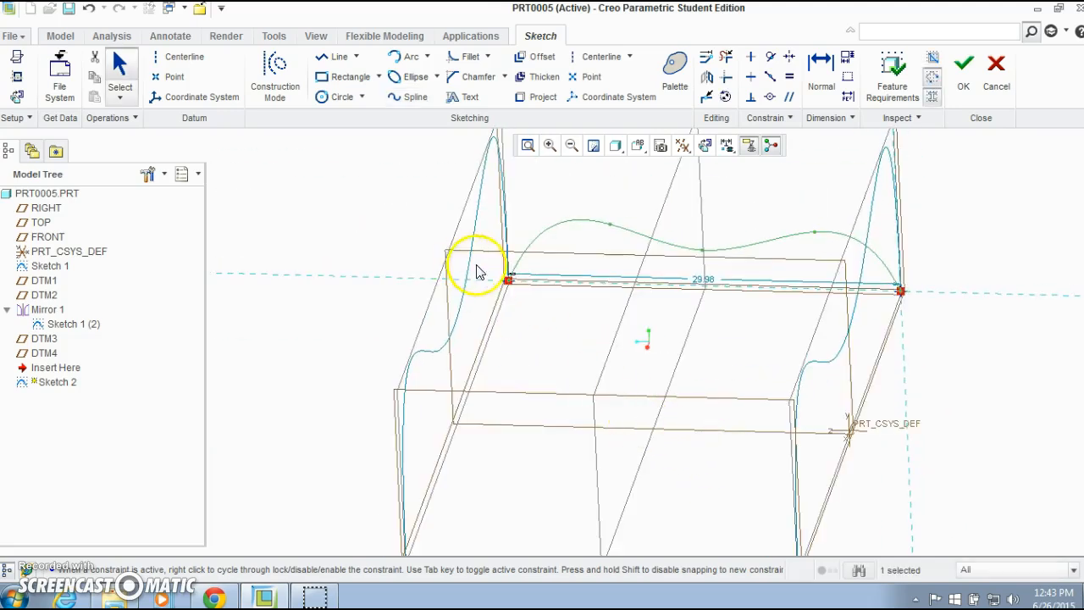
pyautogui.scroll(5, 508, 276)
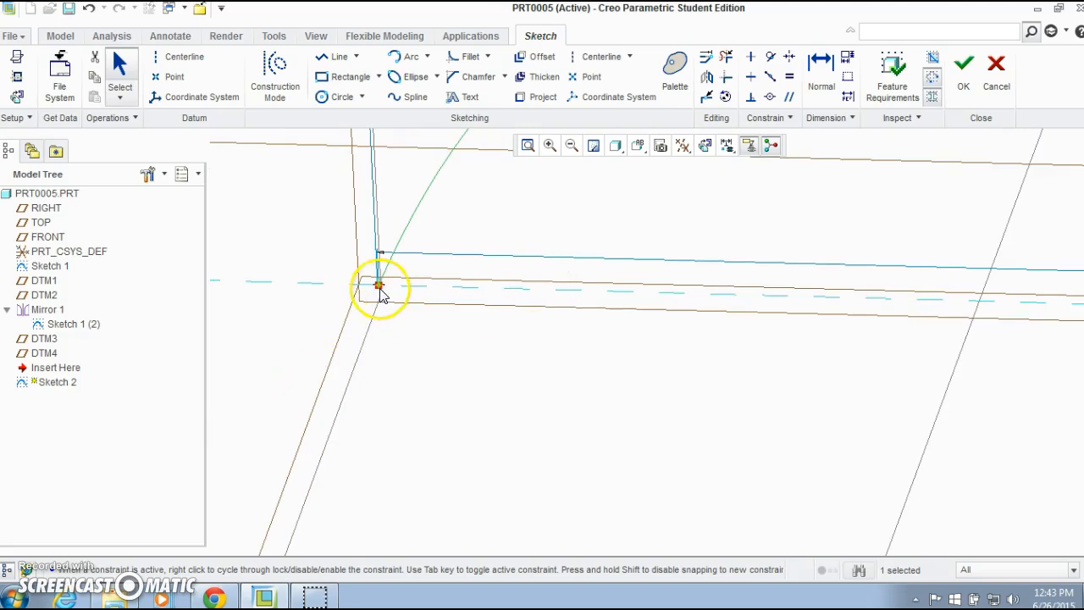
pyautogui.click(770, 98)
pyautogui.scroll(5, 349, 309)
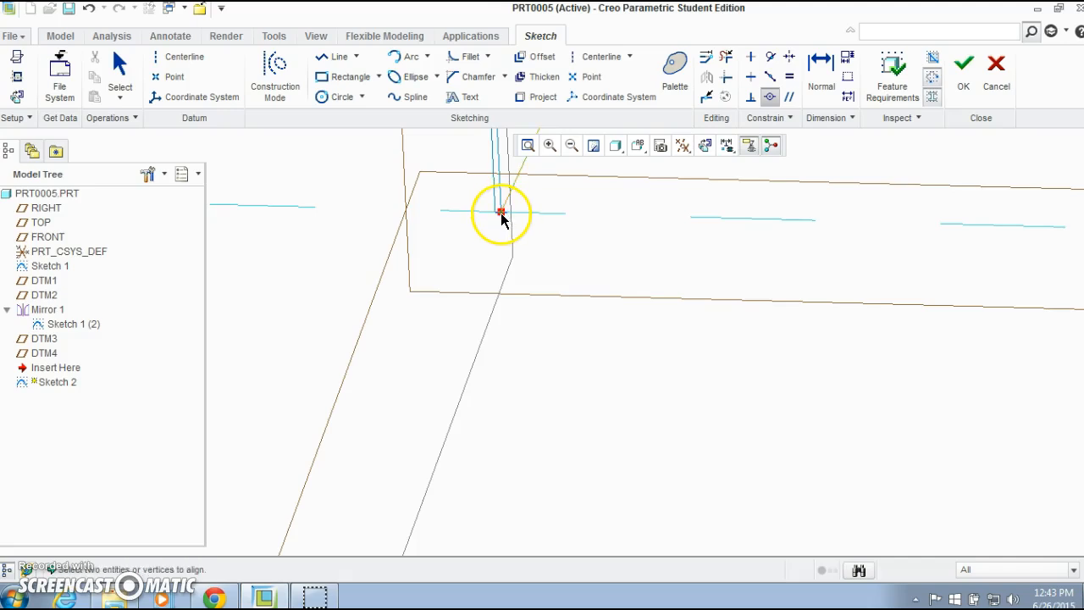
pyautogui.scroll(-5, 549, 302)
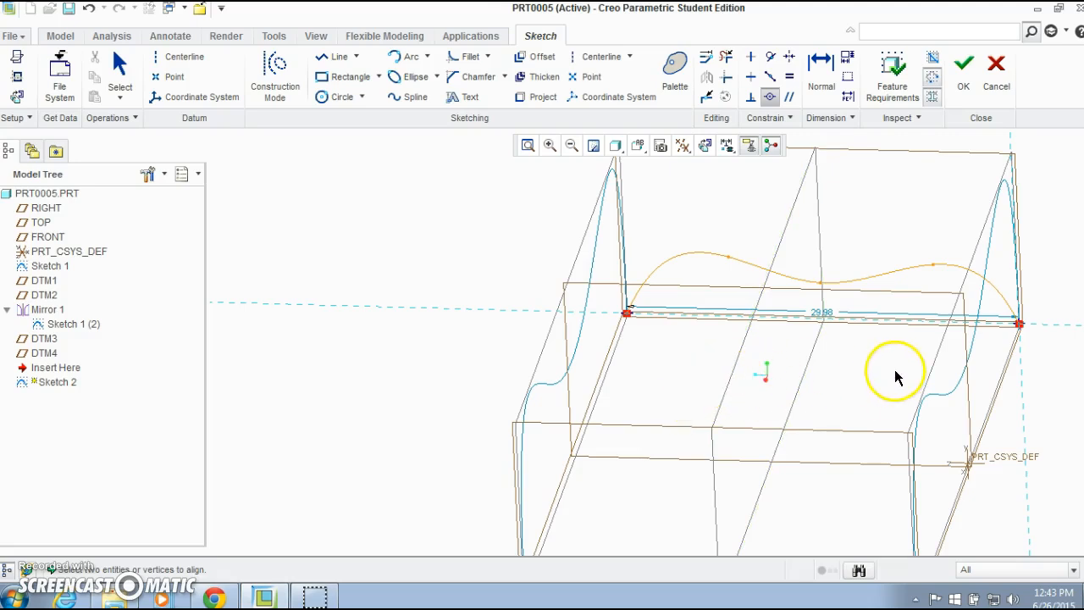
pyautogui.scroll(3, 817, 315)
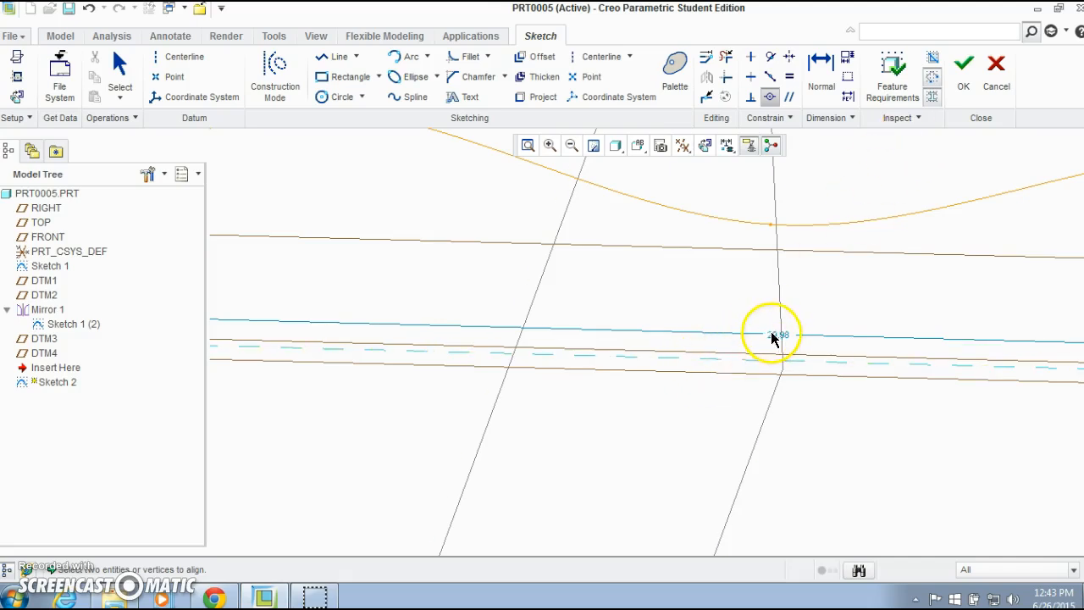
pyautogui.scroll(-3, 775, 398)
pyautogui.scroll(-3, 775, 398)
pyautogui.moveTo(757, 537)
pyautogui.mouseDown(button='middle')
pyautogui.moveTo(772, 496)
pyautogui.moveTo(764, 518)
pyautogui.moveTo(728, 415)
pyautogui.mouseUp(button='middle')
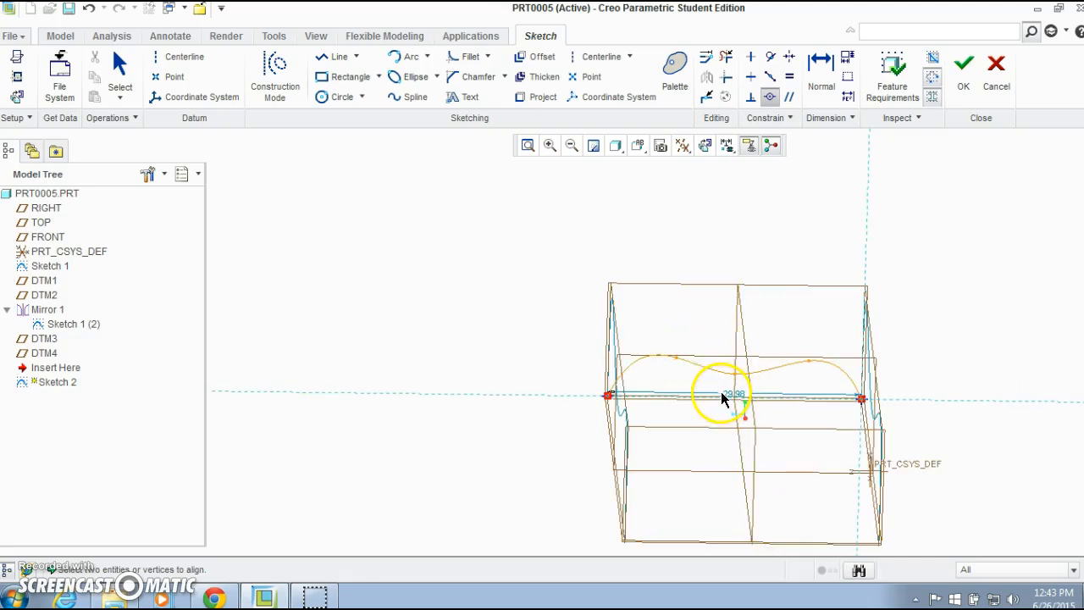
pyautogui.middleClick(442, 390)
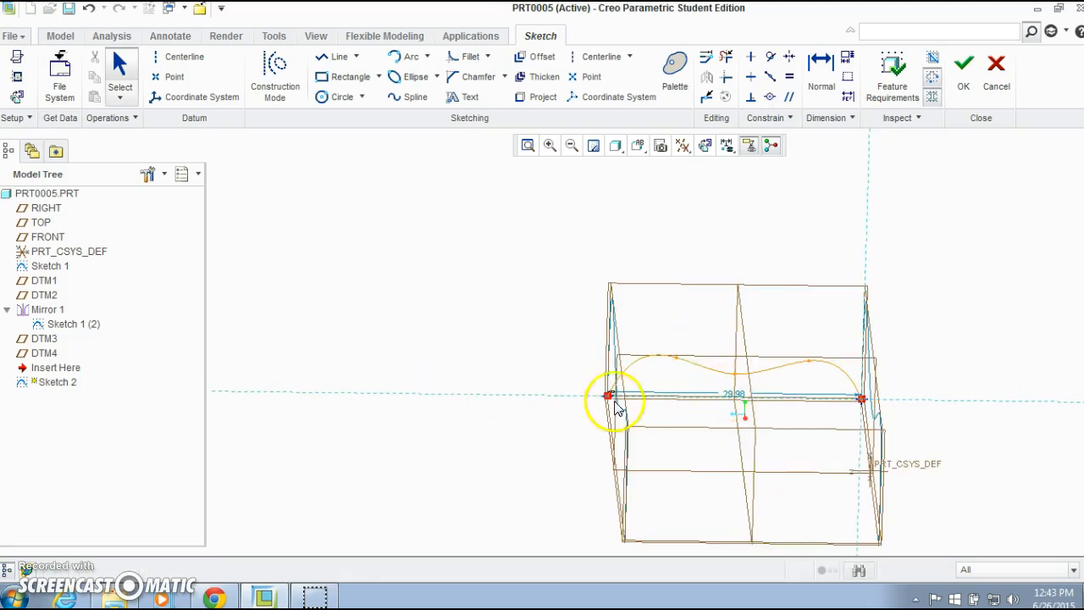
# Set the distance between the new spline's end points to 30 and finish the sketch.
pyautogui.doubleClick(729, 398)
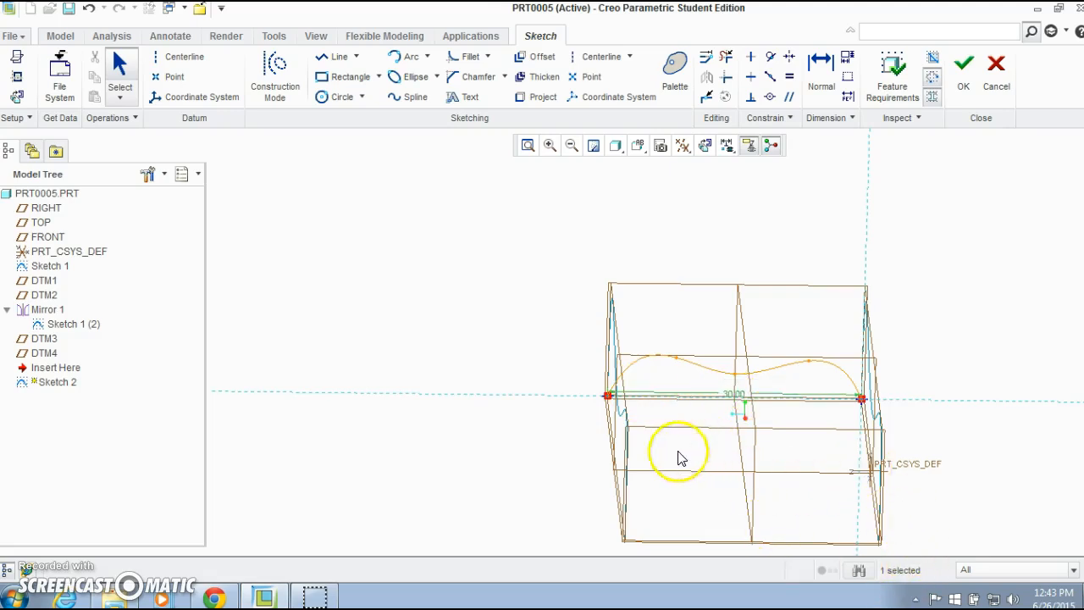
pyautogui.scroll(3, 771, 433)
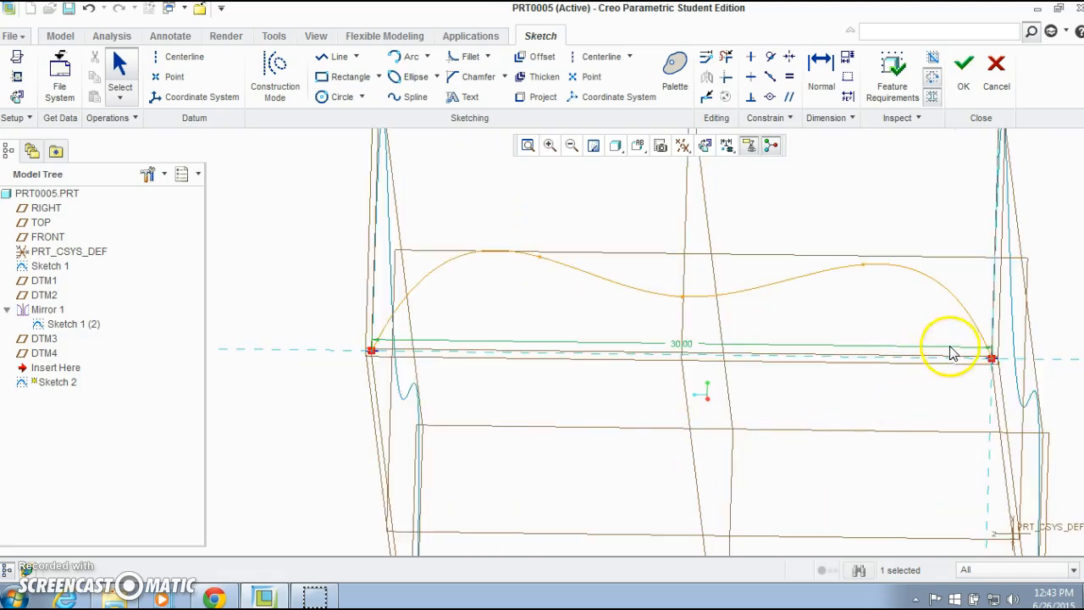
pyautogui.scroll(-3, 720, 449)
pyautogui.moveTo(733, 460)
pyautogui.mouseDown(button='middle')
pyautogui.moveTo(787, 453)
pyautogui.moveTo(754, 450)
pyautogui.moveTo(759, 460)
pyautogui.moveTo(734, 442)
pyautogui.mouseUp(button='middle')
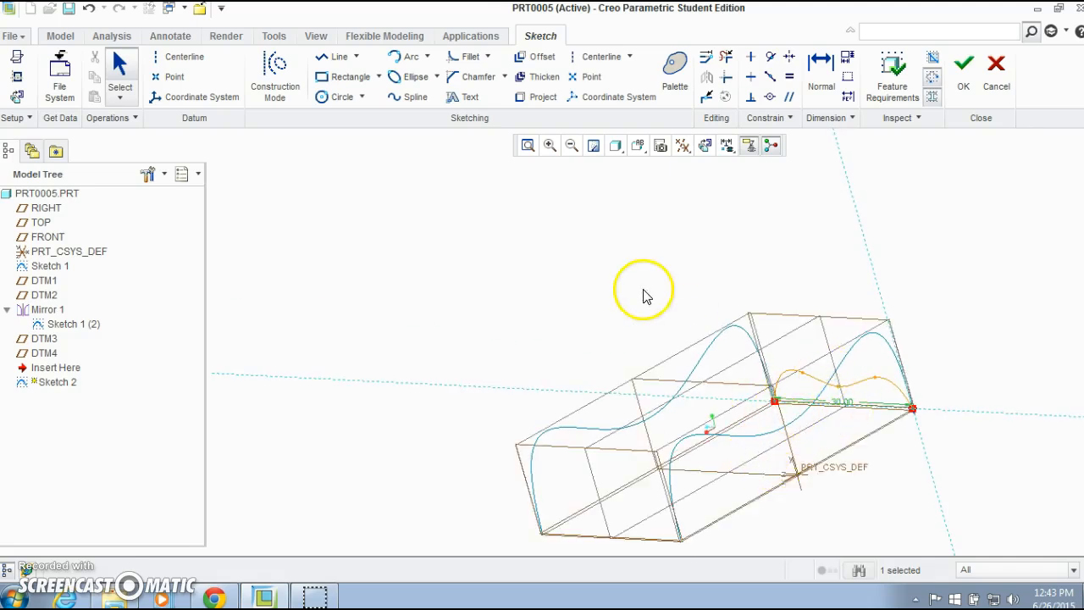
pyautogui.click(961, 74)
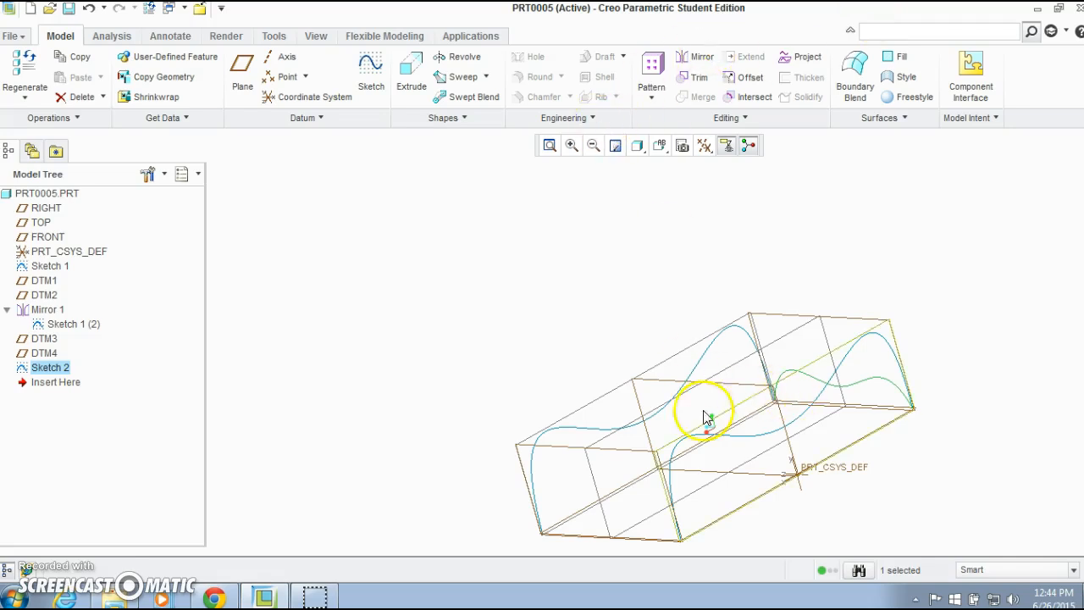
# Mirror the new end spline about the RIGHT plane.
pyautogui.click(820, 387)
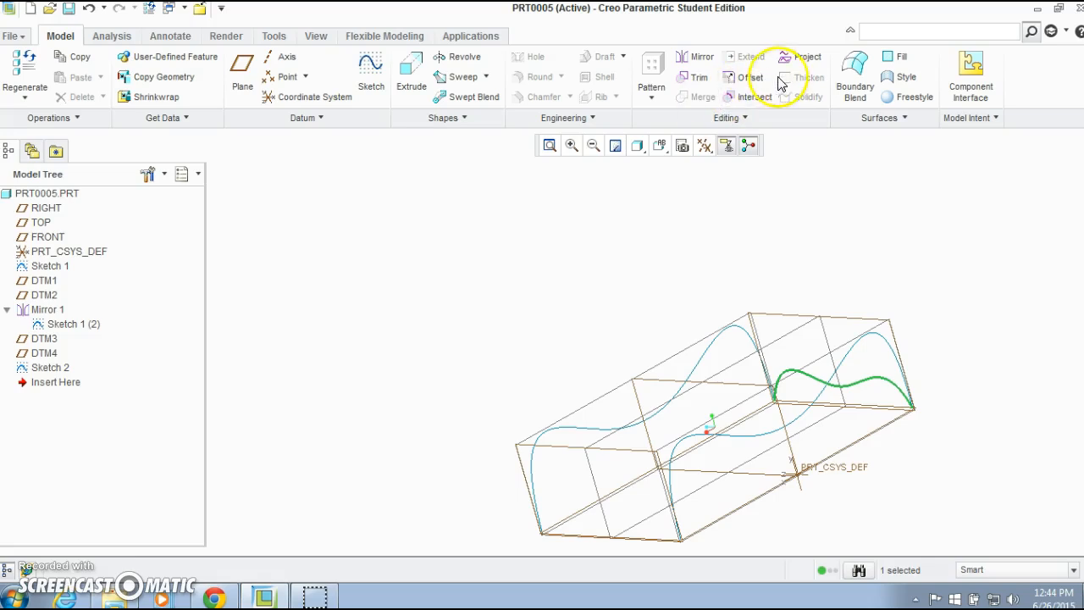
pyautogui.click(701, 60)
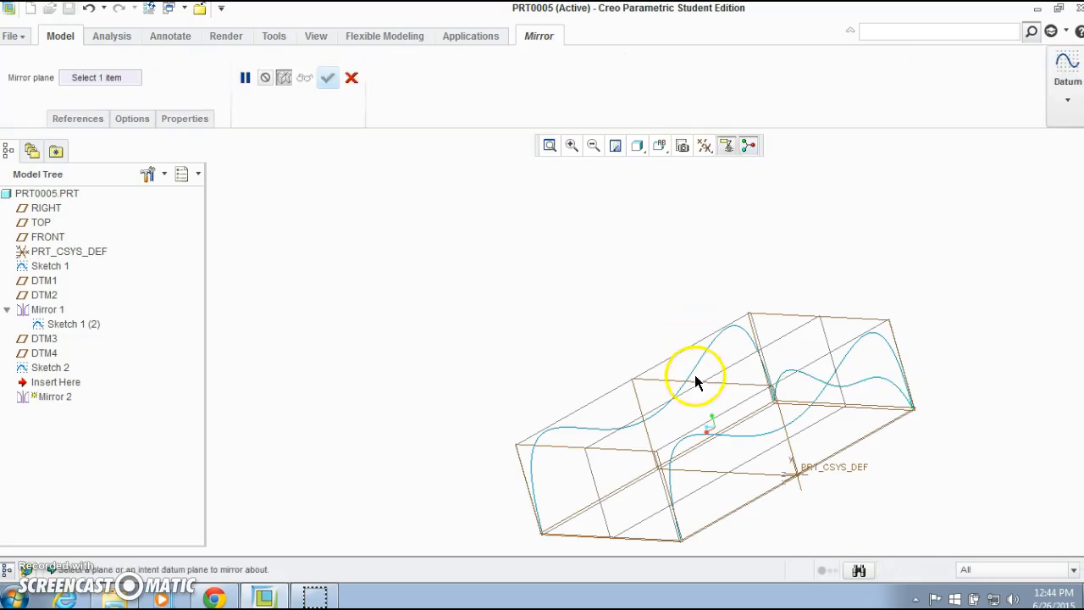
pyautogui.click(713, 381)
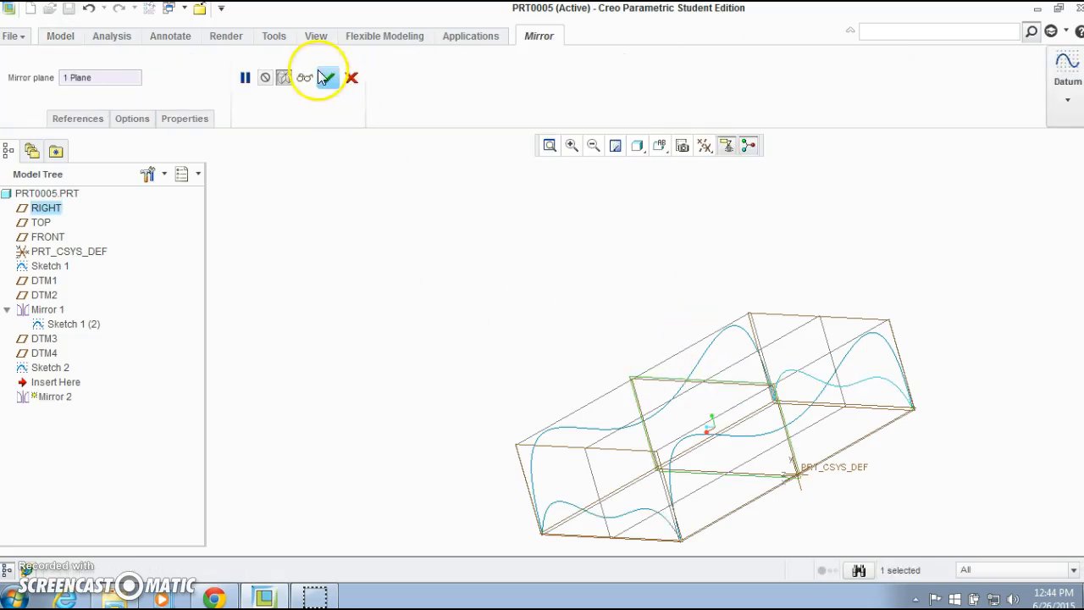
pyautogui.click(326, 77)
pyautogui.moveTo(547, 347); pyautogui.dragTo(622, 364, button='middle')
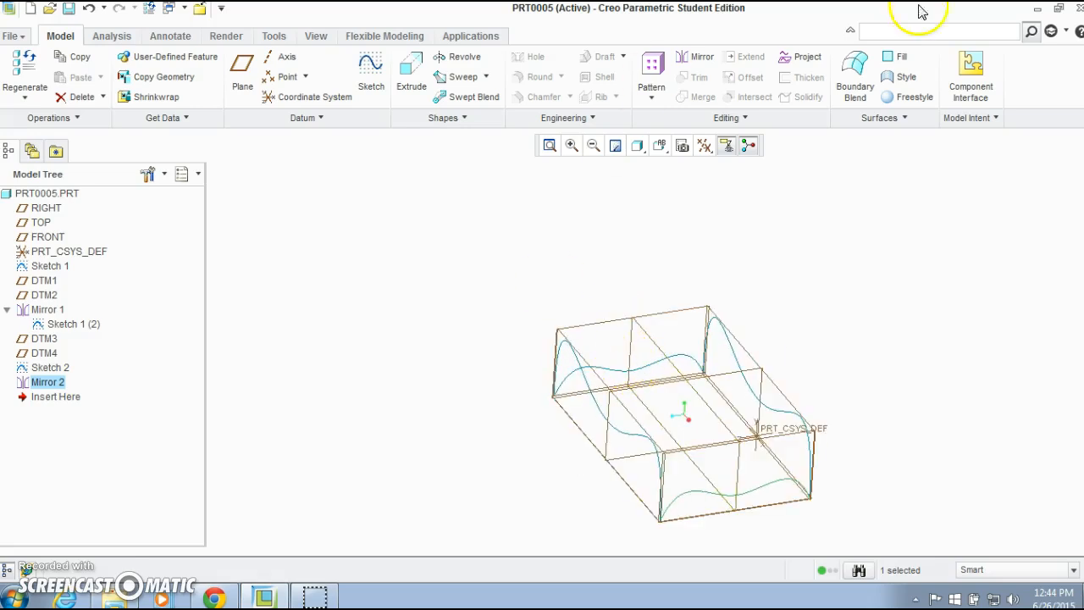
# Start a Boundary Blend with the two short end splines as the first-direction chains.
pyautogui.click(856, 67)
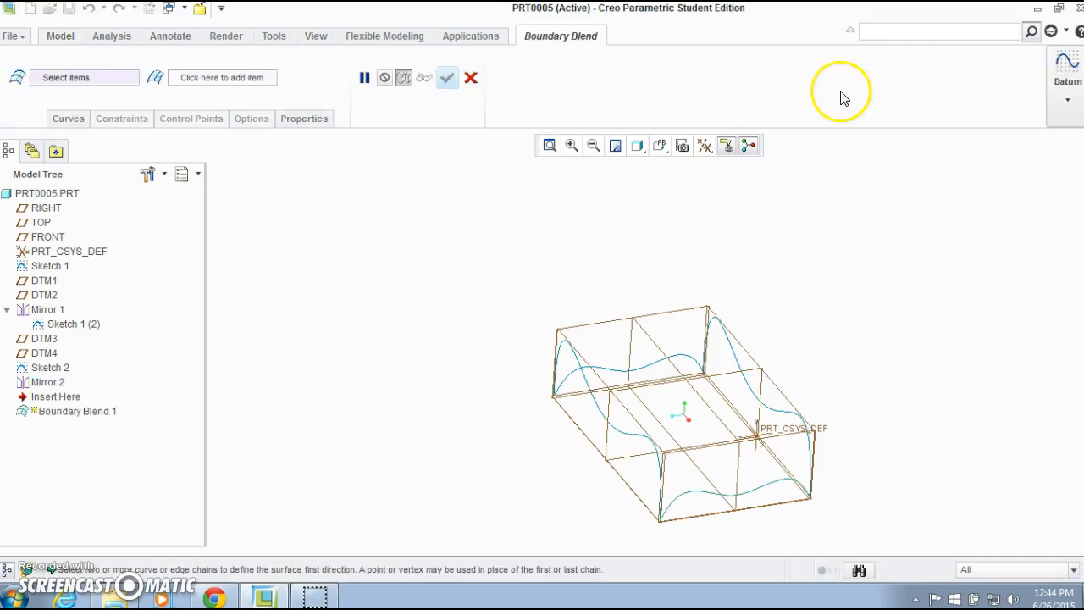
pyautogui.click(65, 81)
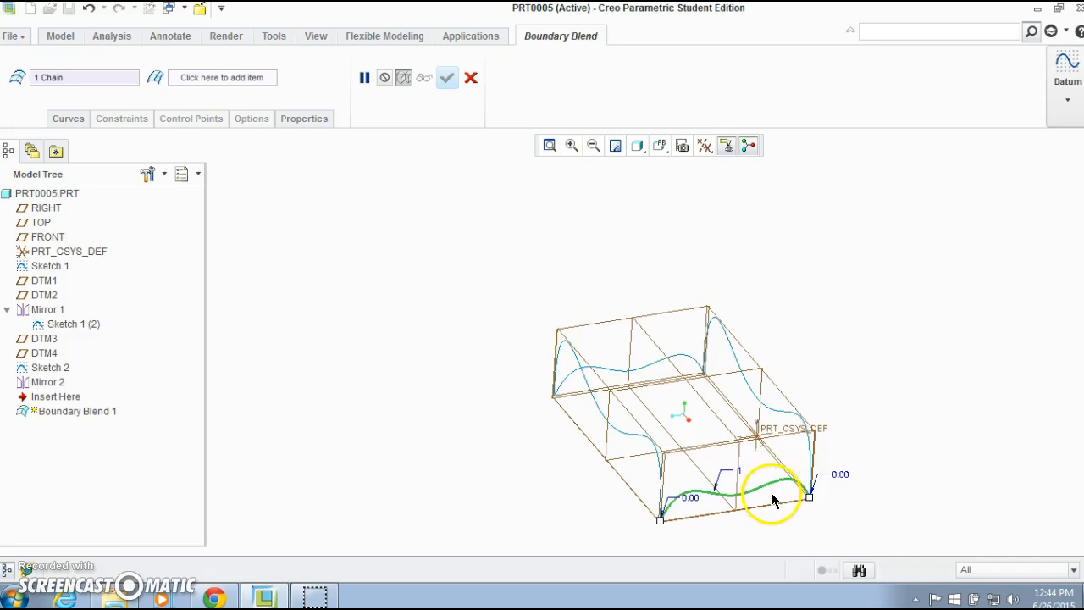
pyautogui.keyDown('ctrl'); pyautogui.click(656, 367); pyautogui.keyUp('ctrl')
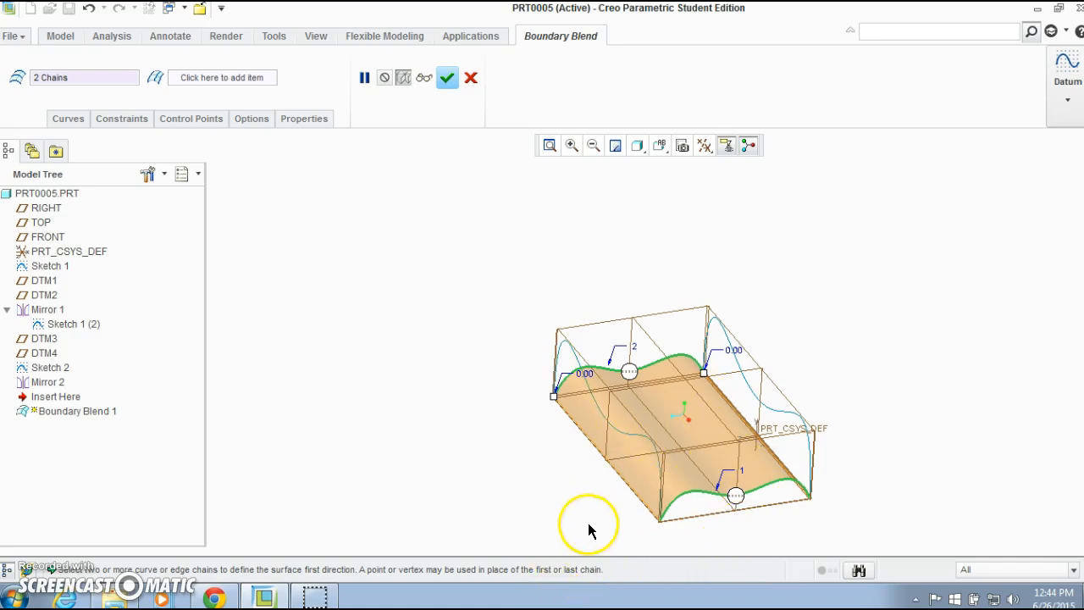
# Add the two long side splines as the second-direction chains and complete the Boundary Blend surface.
pyautogui.click(244, 79)
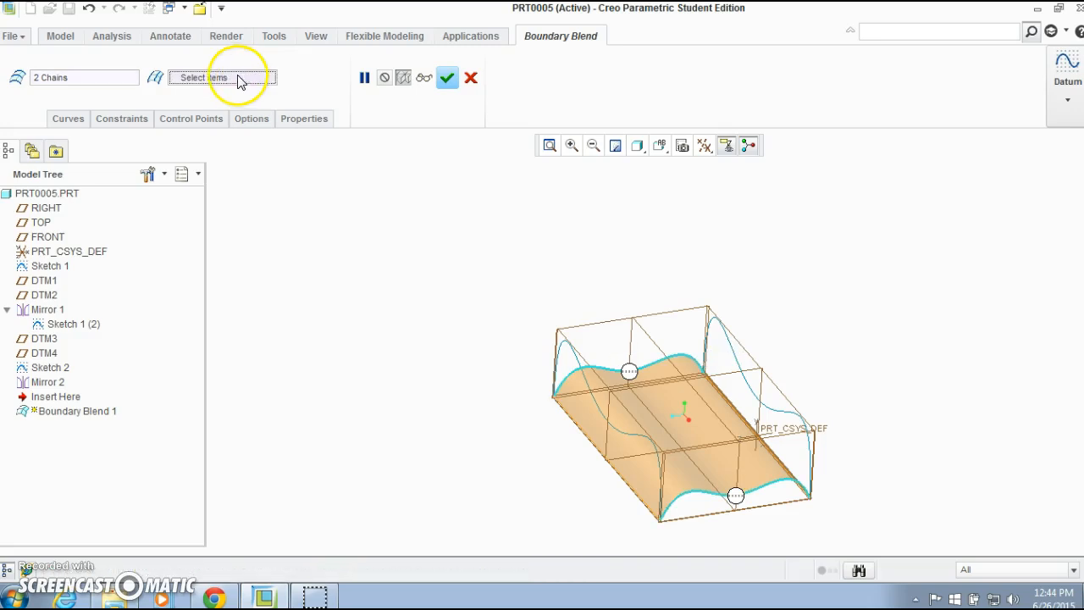
pyautogui.click(601, 412)
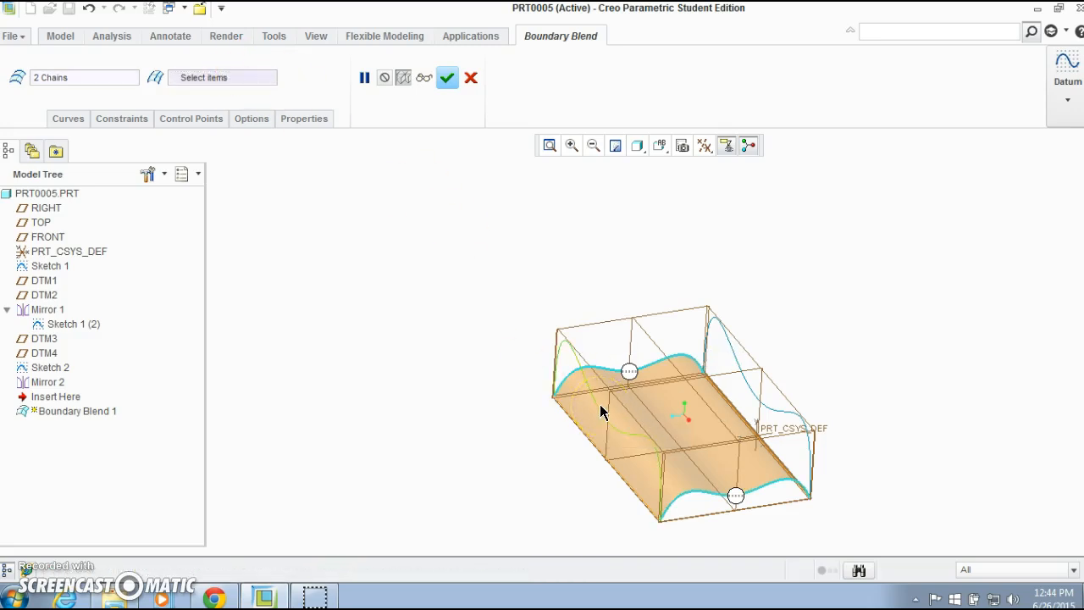
pyautogui.click(766, 412)
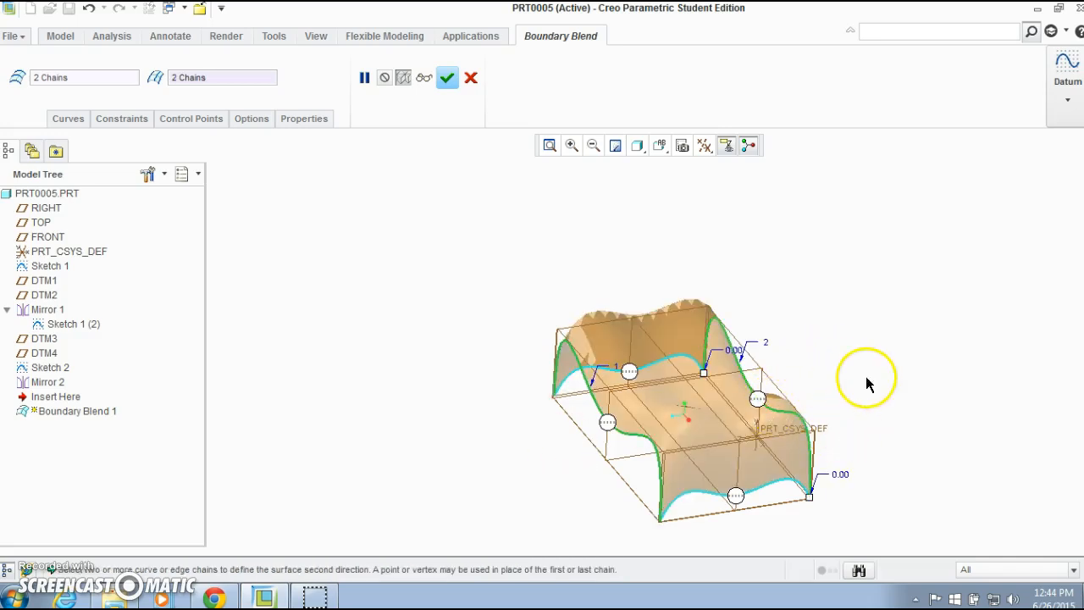
pyautogui.moveTo(853, 360); pyautogui.dragTo(773, 312, button='middle')
pyautogui.click(447, 78)
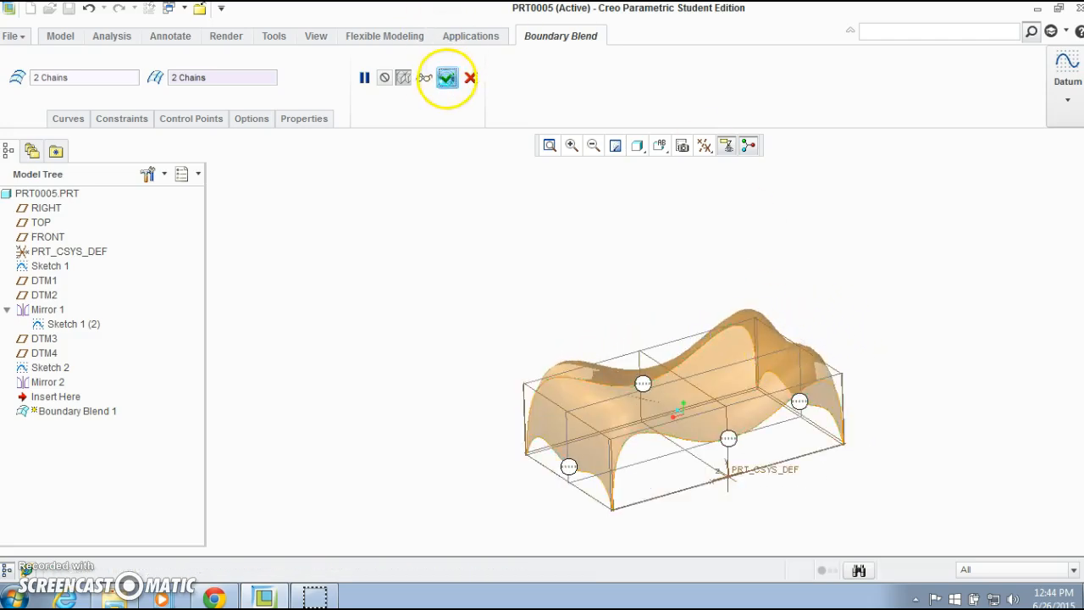
pyautogui.scroll(2, 724, 546)
pyautogui.moveTo(720, 537); pyautogui.dragTo(833, 464, button='middle')
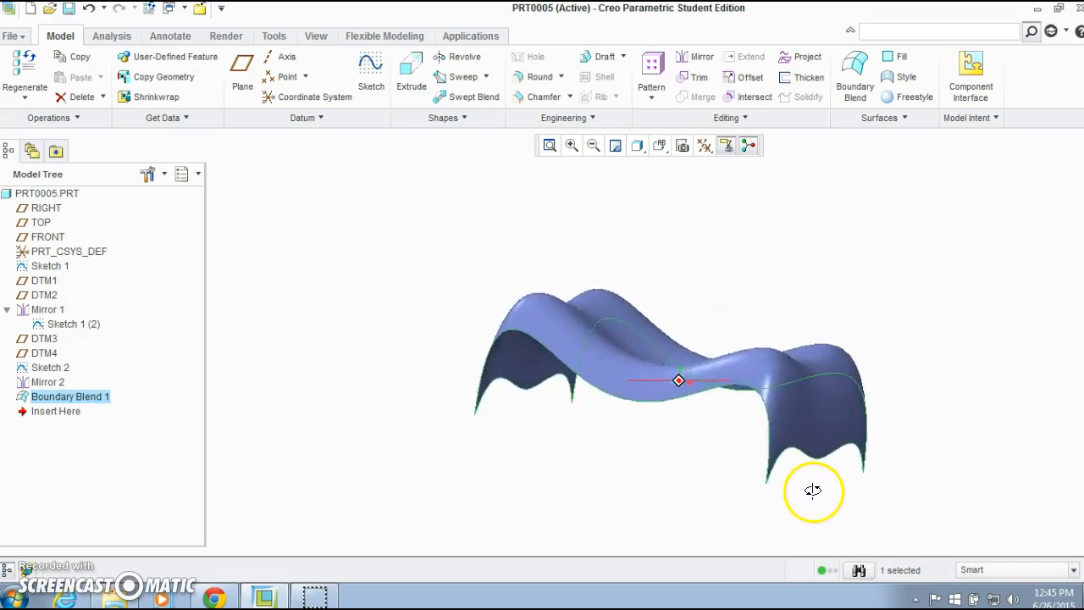